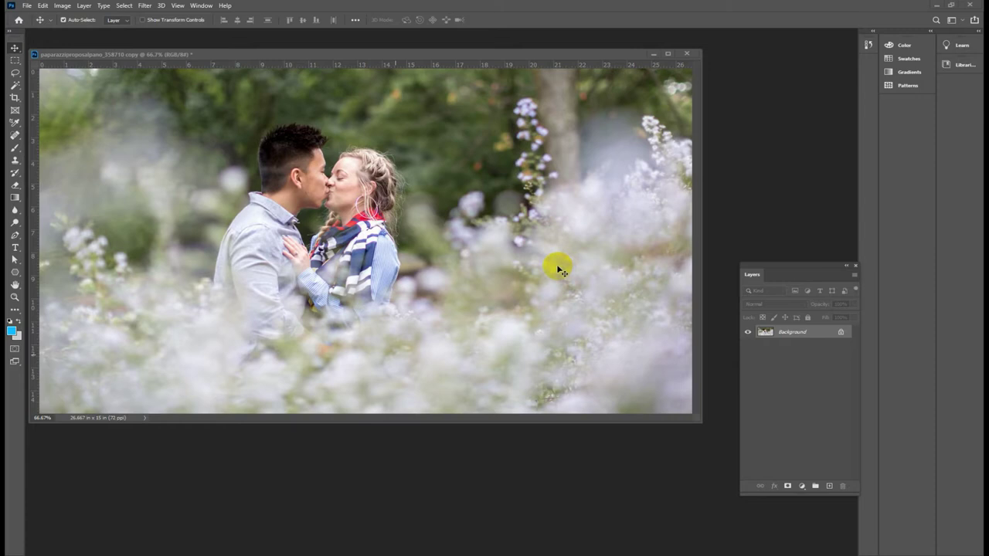
- Duplicate the photo as a new document named 'Edit Photo'
drag(291, 55, 311, 60)
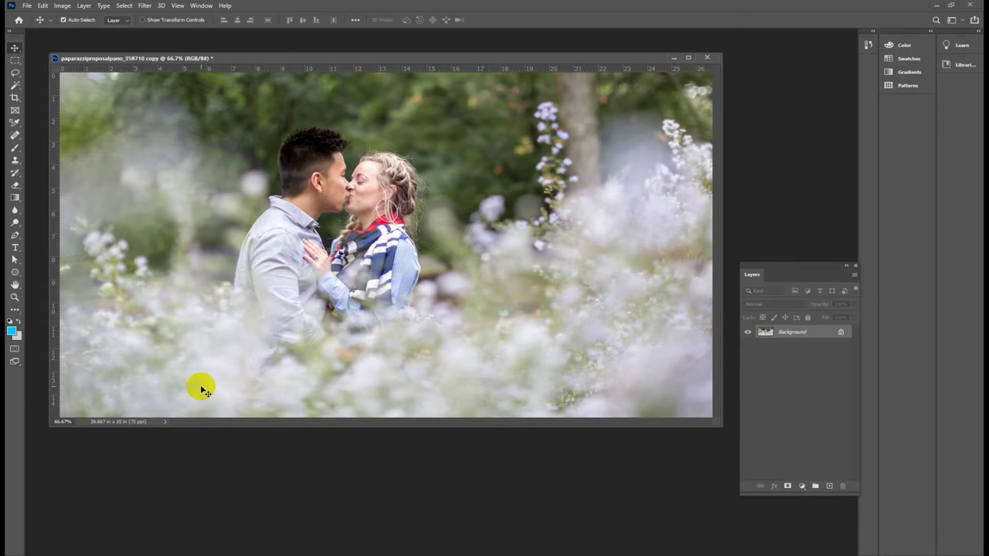
drag(206, 110, 287, 70)
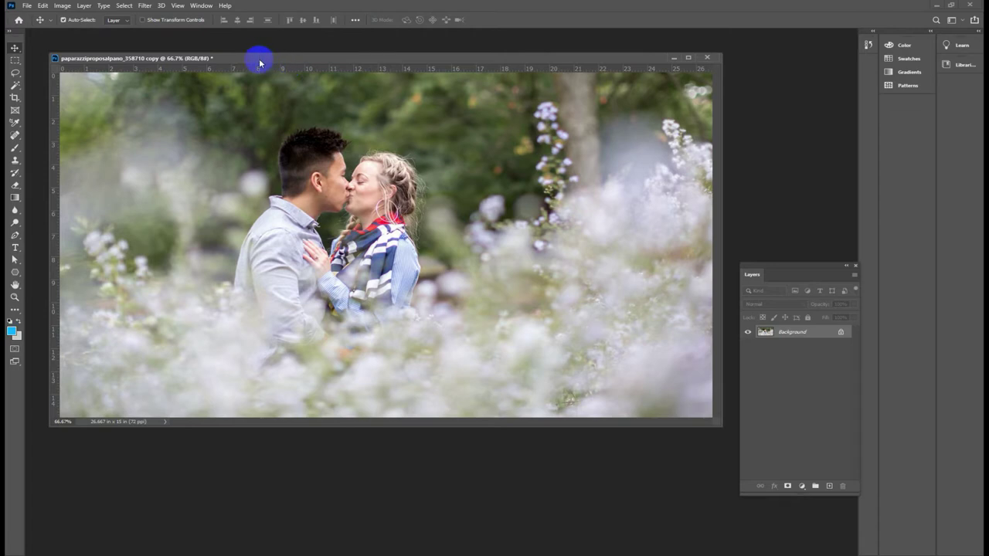
drag(259, 64, 254, 56)
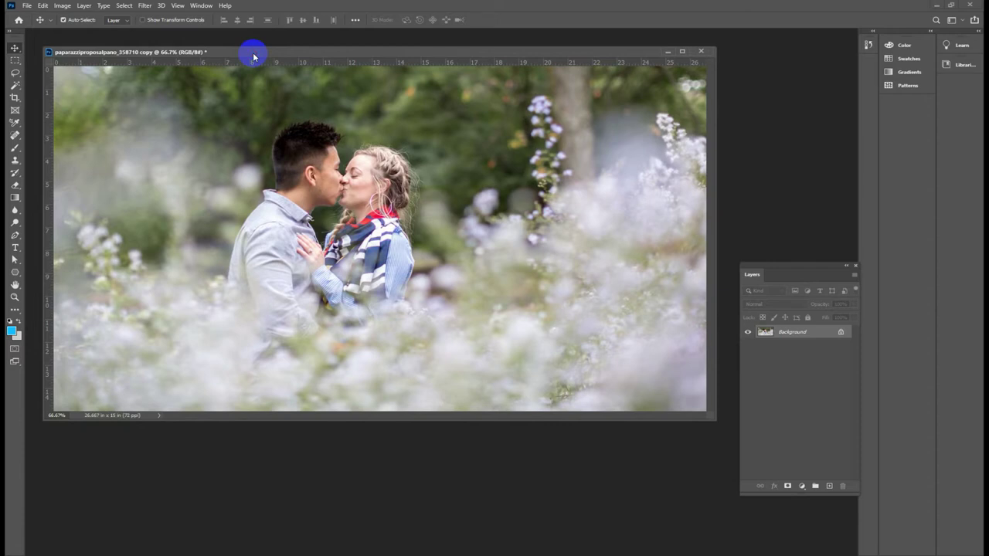
right_click(254, 56)
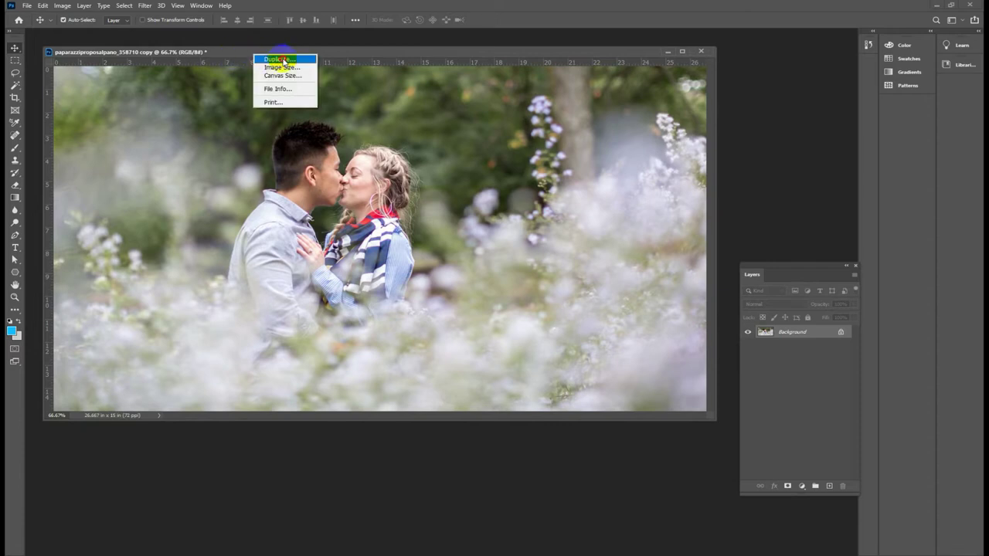
click(278, 60)
text(Edit Photo)
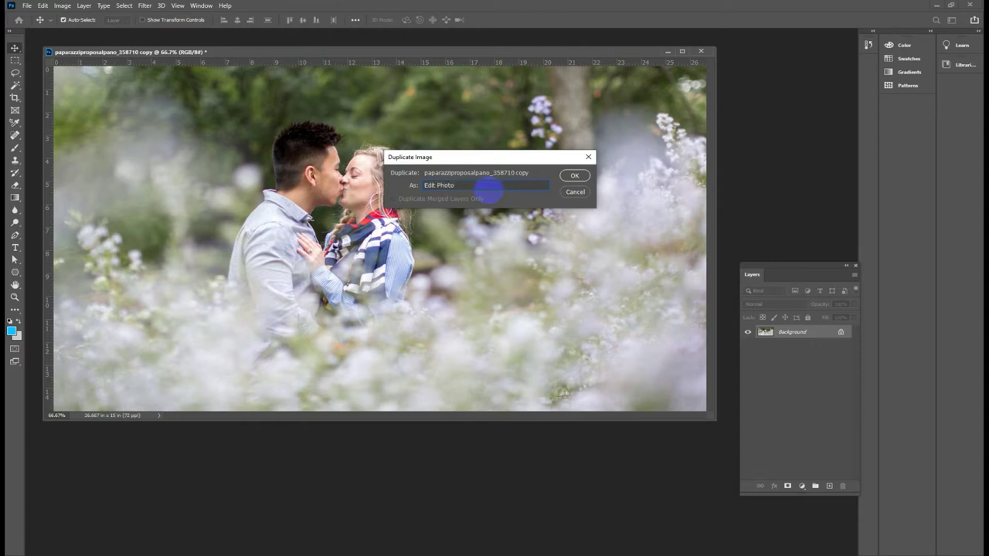
key(Return)
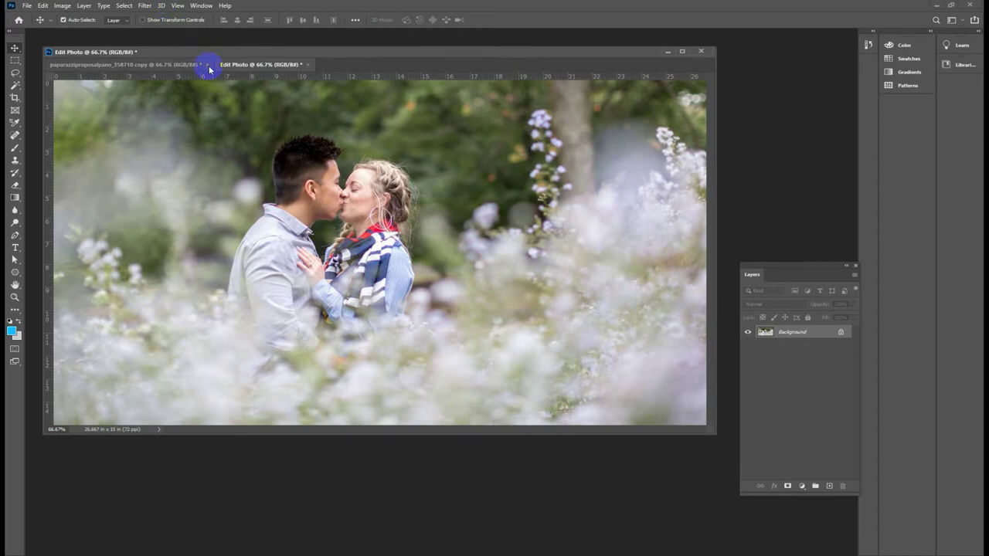
- Close the original photo document without saving its changes
click(207, 65)
click(487, 217)
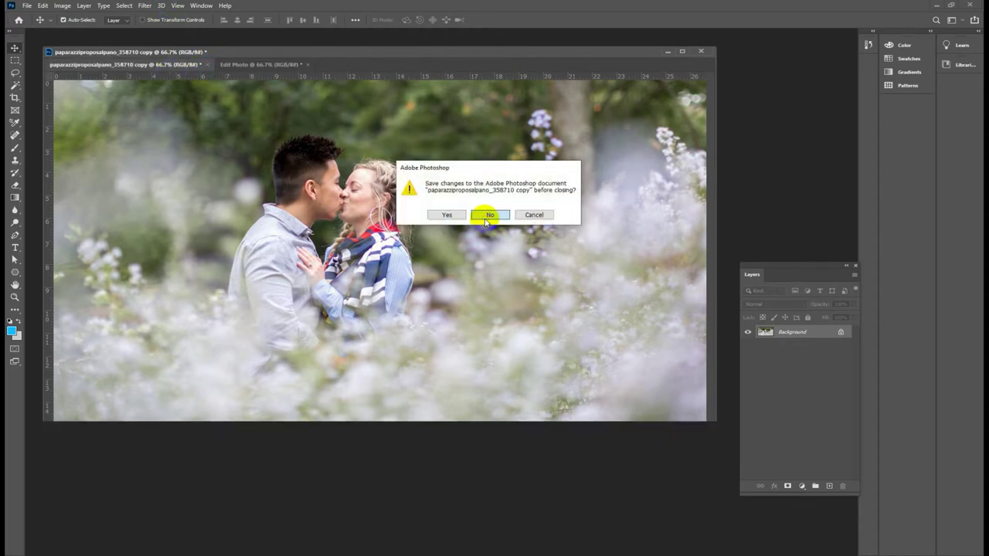
drag(201, 55, 215, 60)
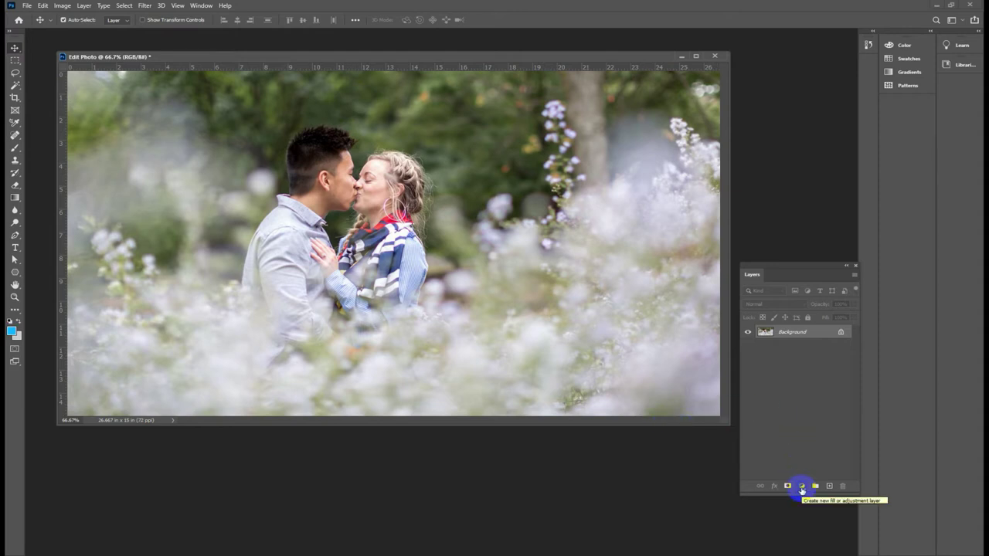
- Float and close the Layers panel, then bring up the Window menu's panel list
drag(780, 275, 542, 187)
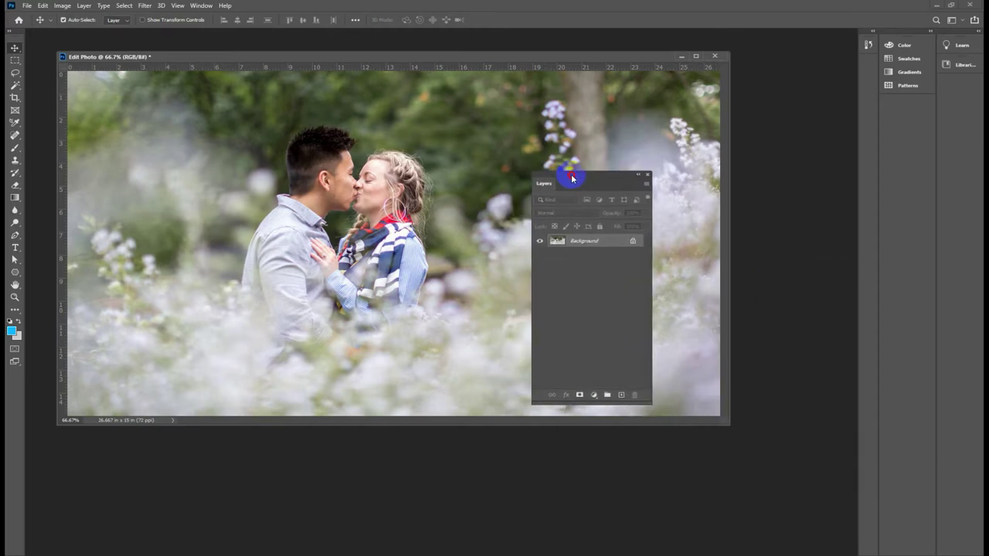
click(619, 180)
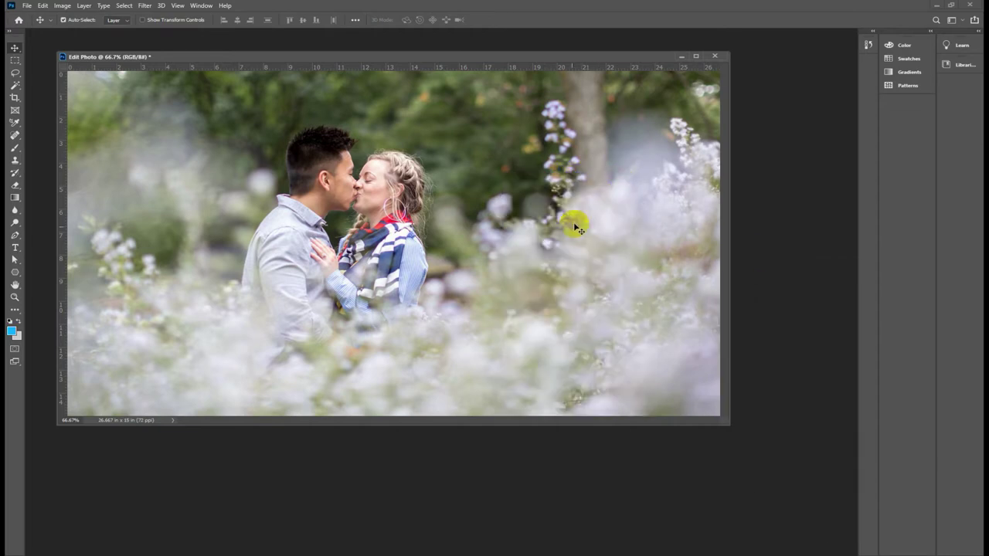
key(F7)
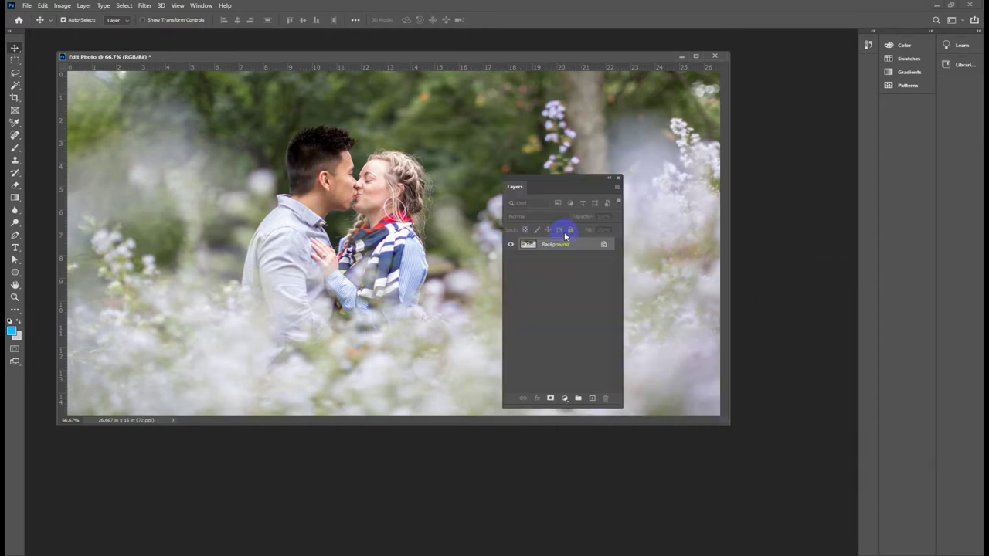
click(618, 180)
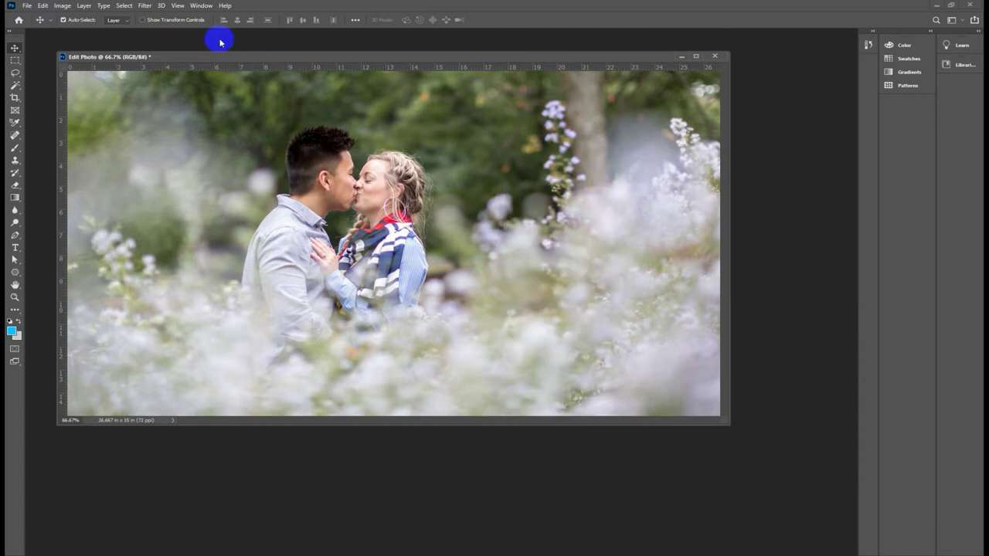
click(202, 6)
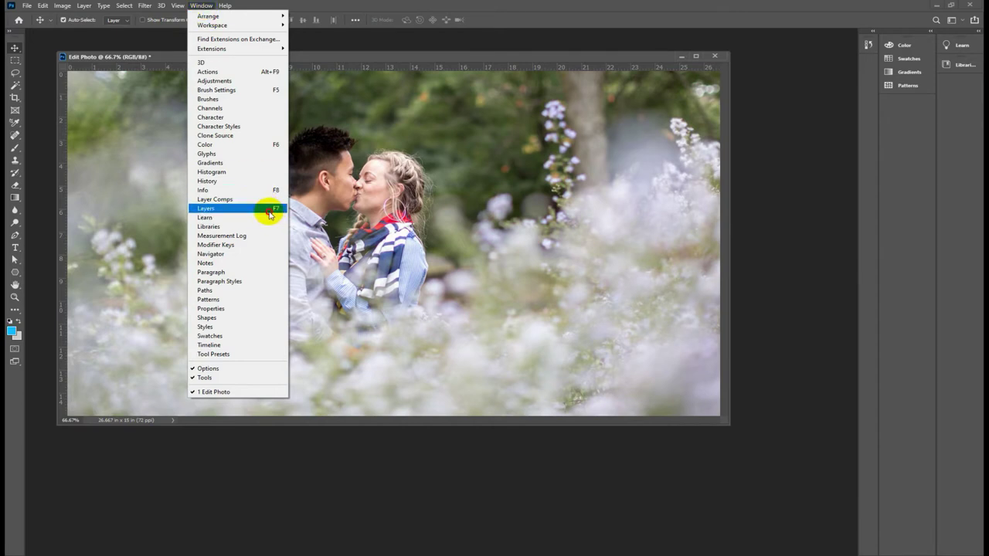
- Reopen the Layers panel and duplicate Background into Layer 1 with Ctrl+J
click(271, 215)
drag(541, 175, 556, 150)
double_click(567, 223)
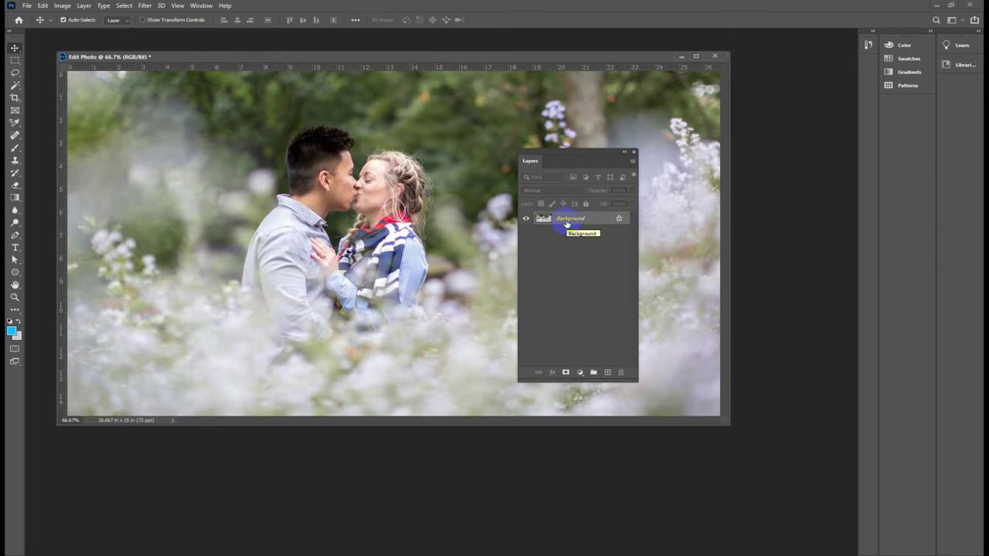
key(ctrl+j)
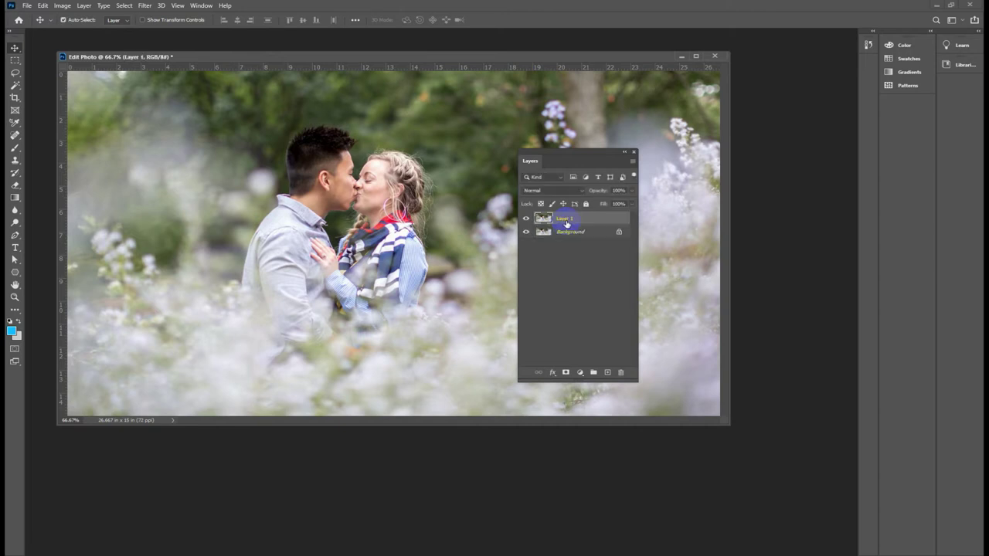
- Switch the selection back and forth between Background and Layer 1
click(543, 232)
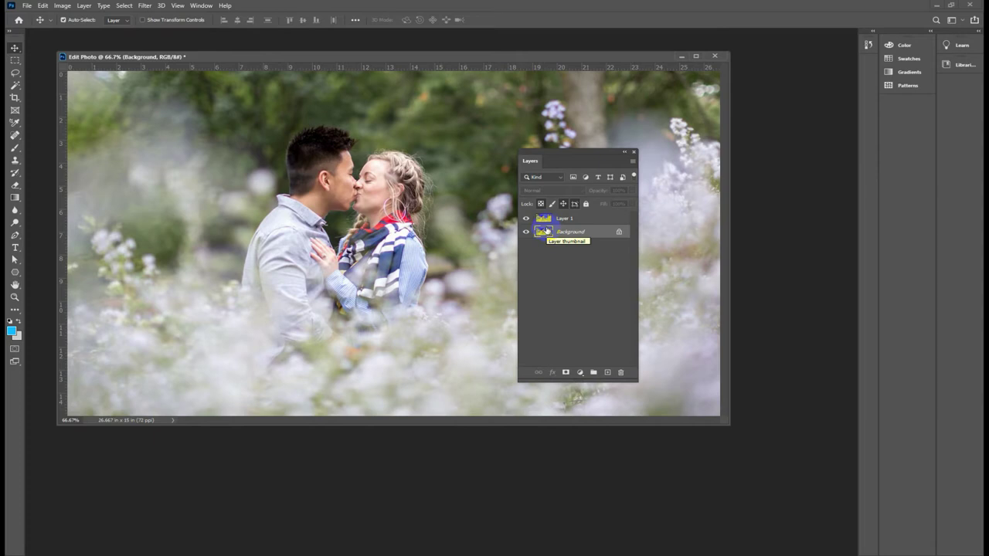
click(545, 221)
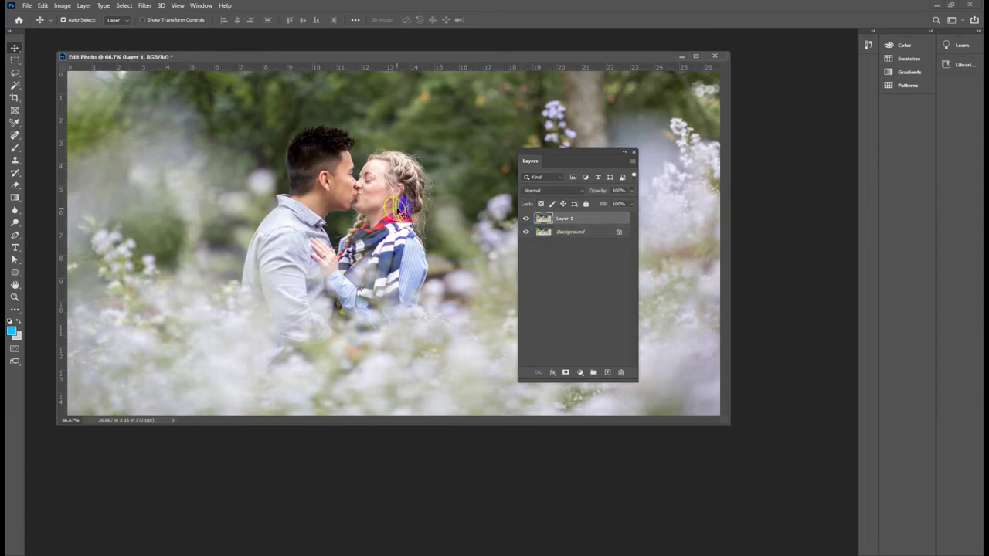
click(598, 239)
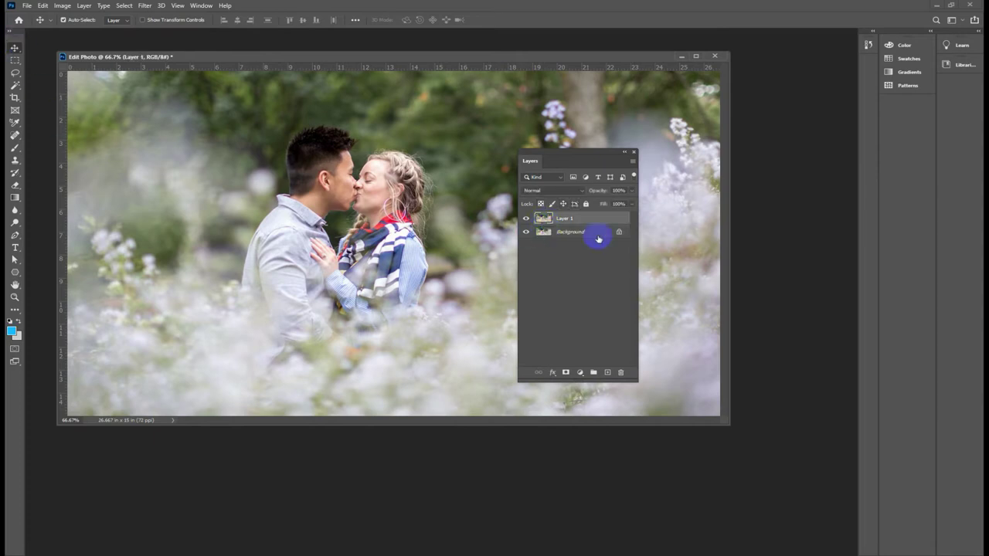
click(543, 231)
click(544, 219)
click(545, 234)
- Hide the Background layer beneath Layer 1 and show the adjustment layer types
drag(549, 155, 583, 190)
click(578, 257)
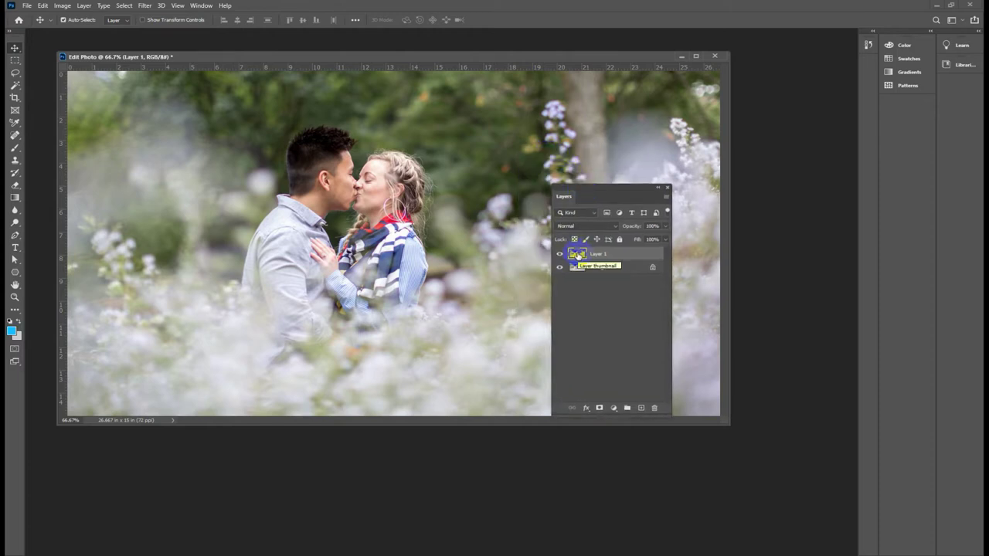
click(608, 257)
click(595, 268)
click(559, 267)
click(576, 257)
click(576, 268)
click(559, 267)
click(561, 269)
click(614, 408)
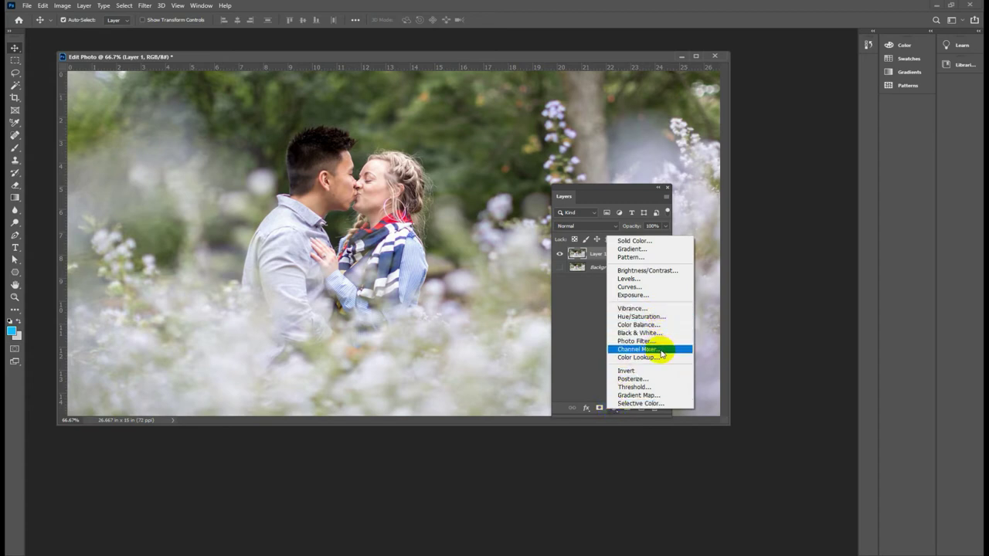
- Add a Channel Mixer adjustment layer and arrange its Properties and Layers panels
click(660, 355)
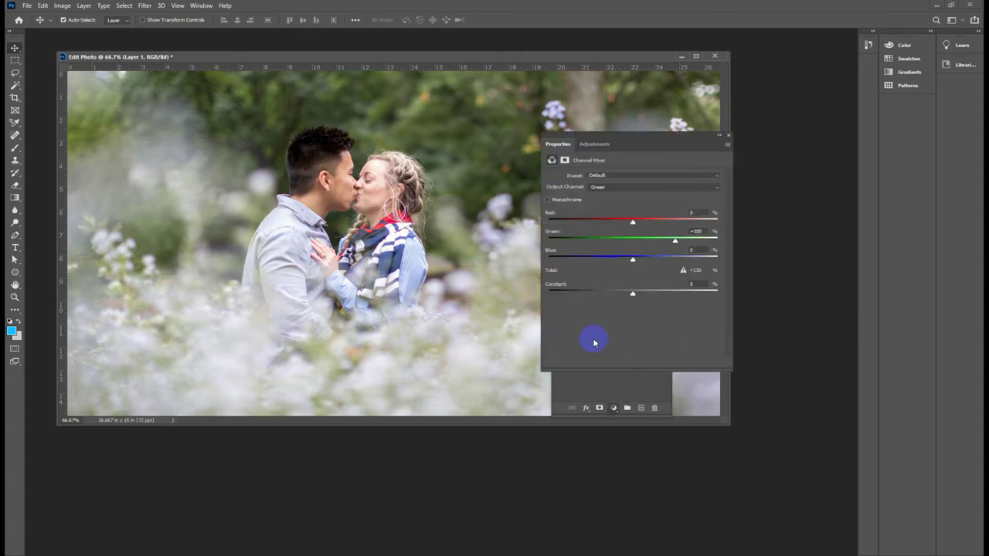
drag(592, 139, 484, 118)
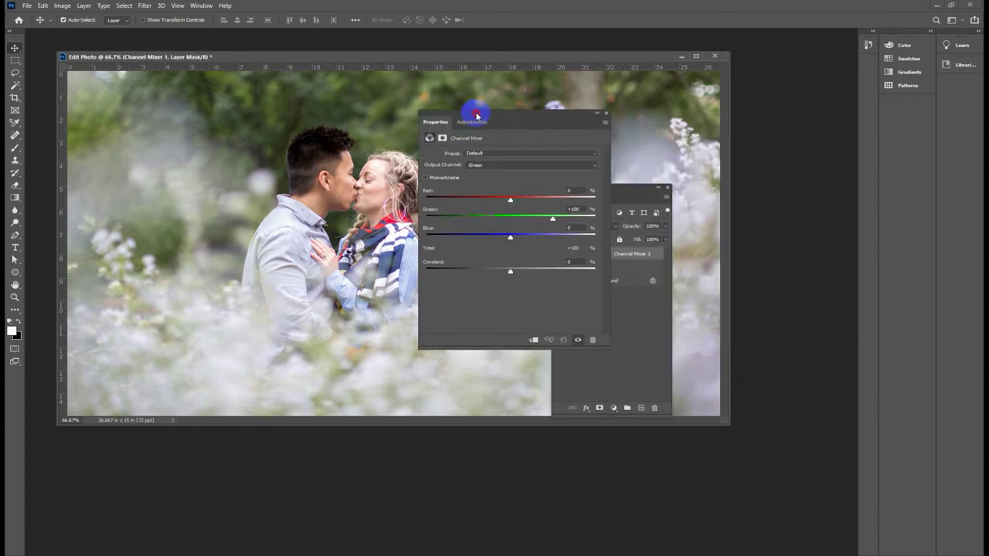
drag(624, 192, 750, 198)
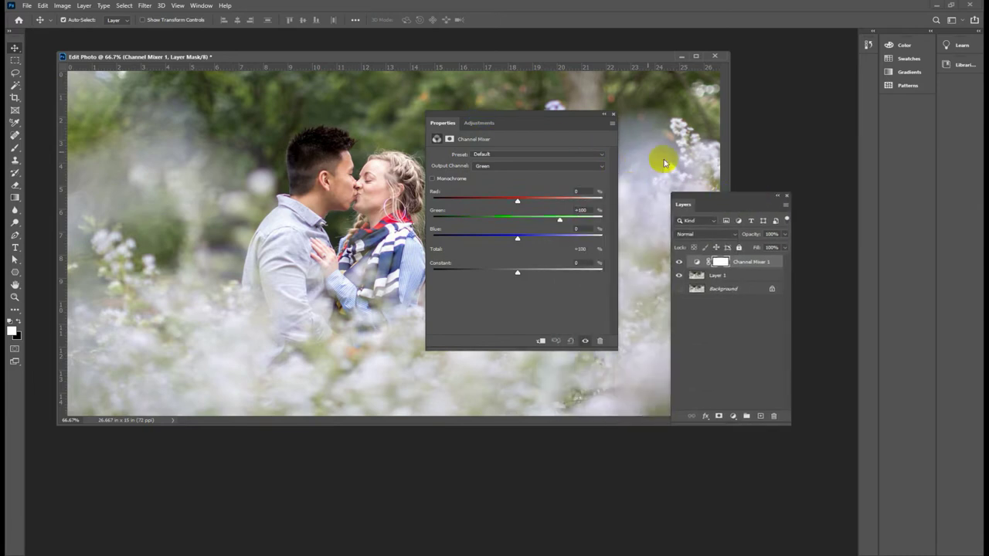
drag(479, 120, 520, 142)
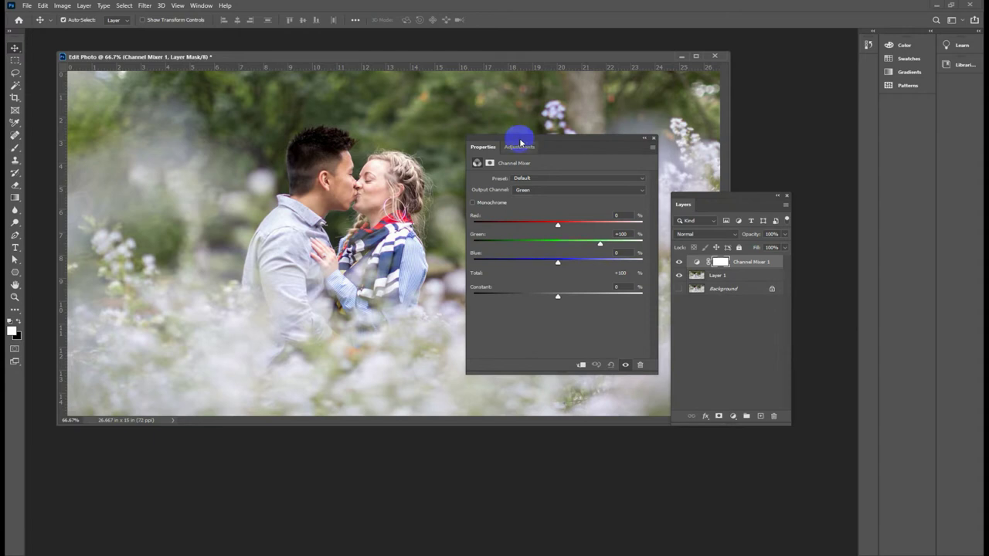
- Try the Black & White Blue, Orange and Yellow Filter presets, then return to Default
click(532, 178)
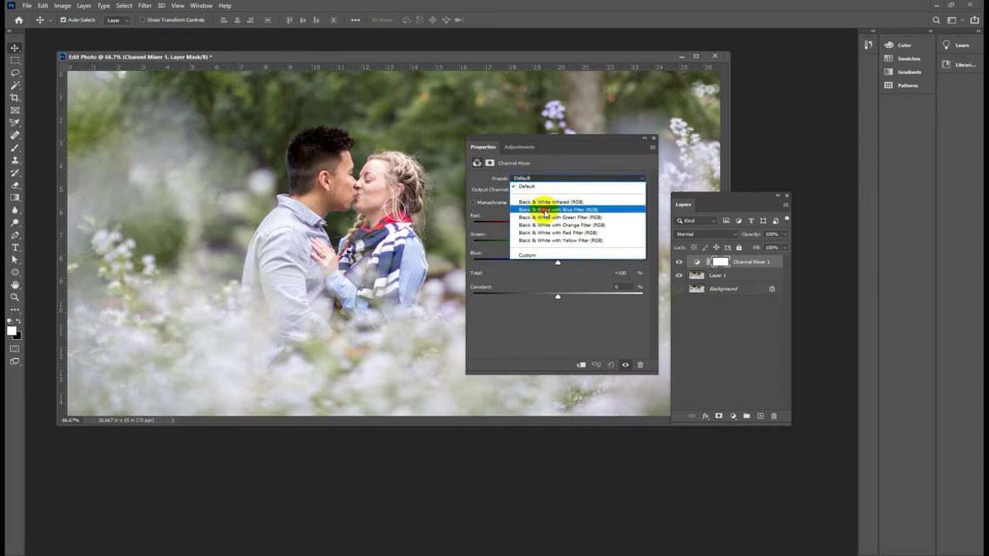
click(544, 210)
click(550, 180)
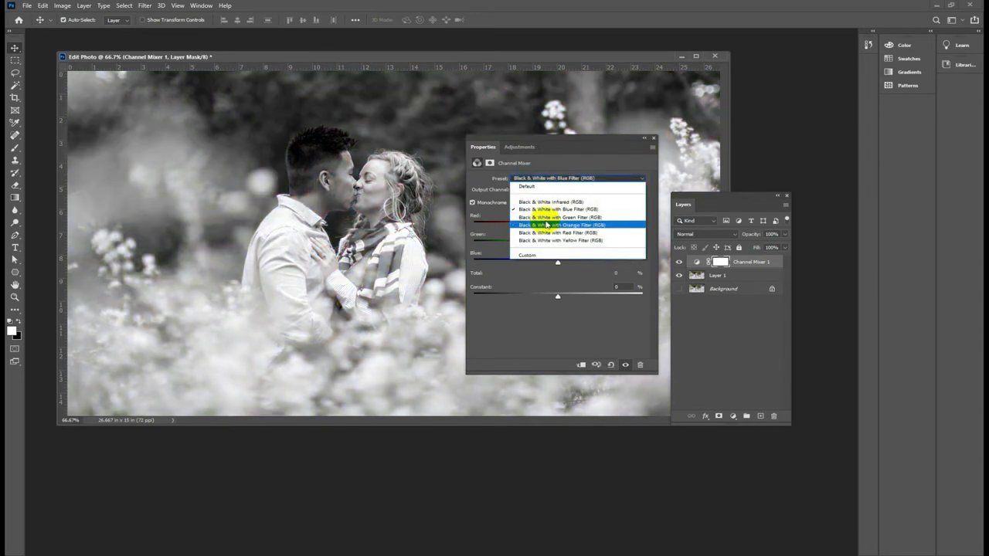
click(546, 230)
click(552, 180)
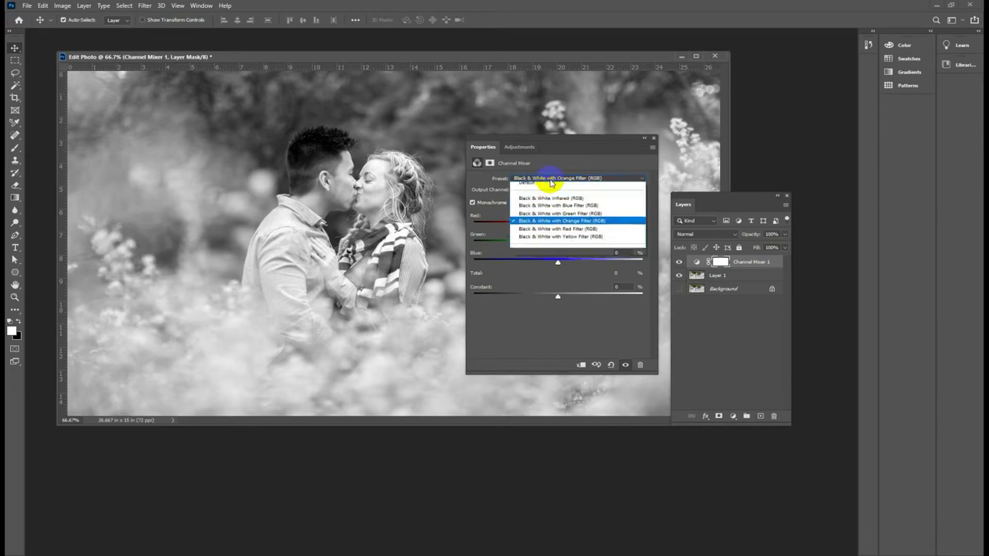
click(540, 241)
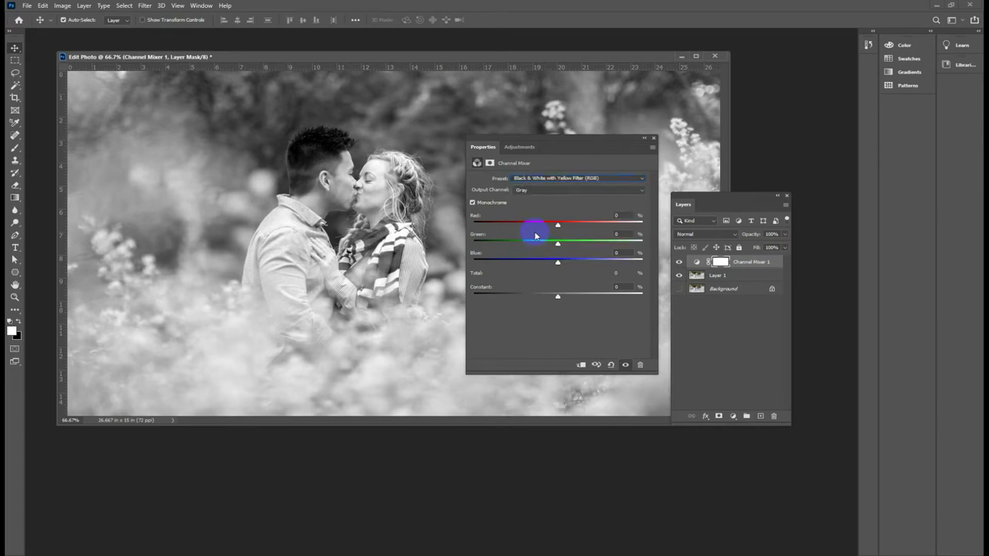
click(553, 179)
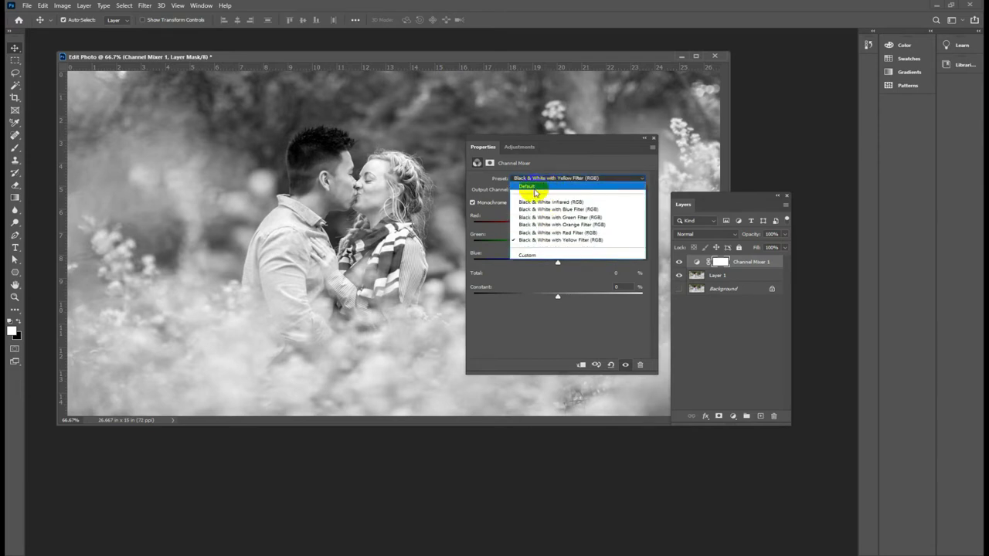
click(534, 191)
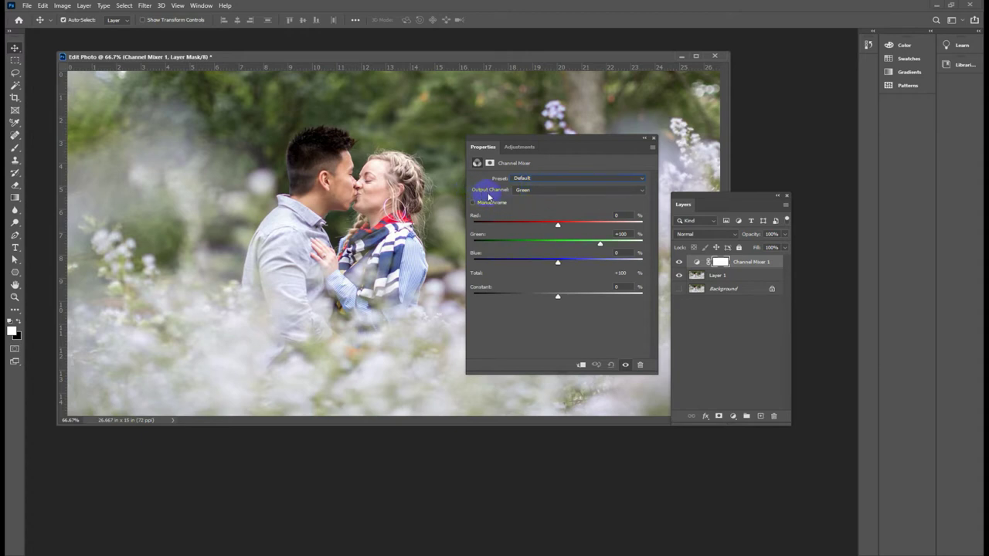
click(549, 191)
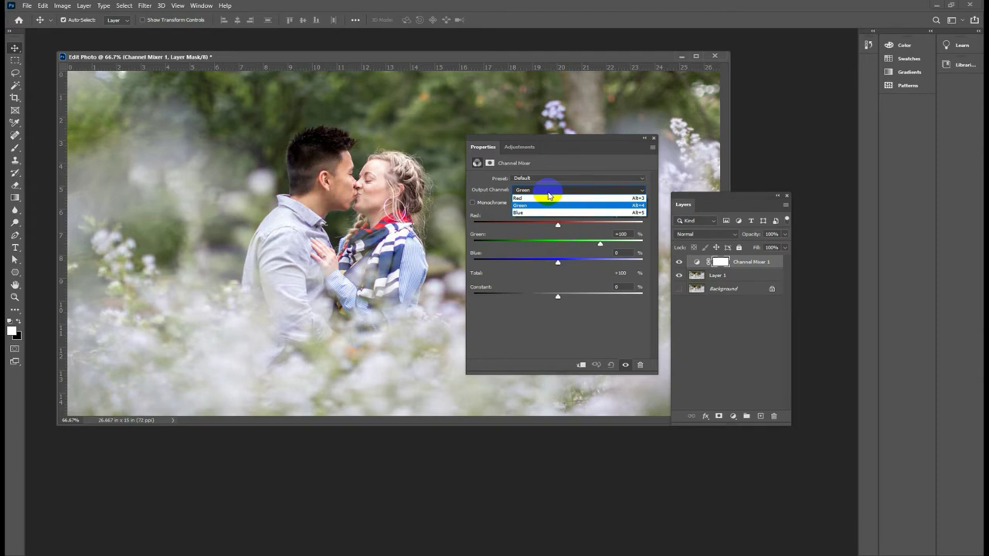
- Choose Red as the output channel, keeping Red +100, Green 0, Blue 0
click(547, 198)
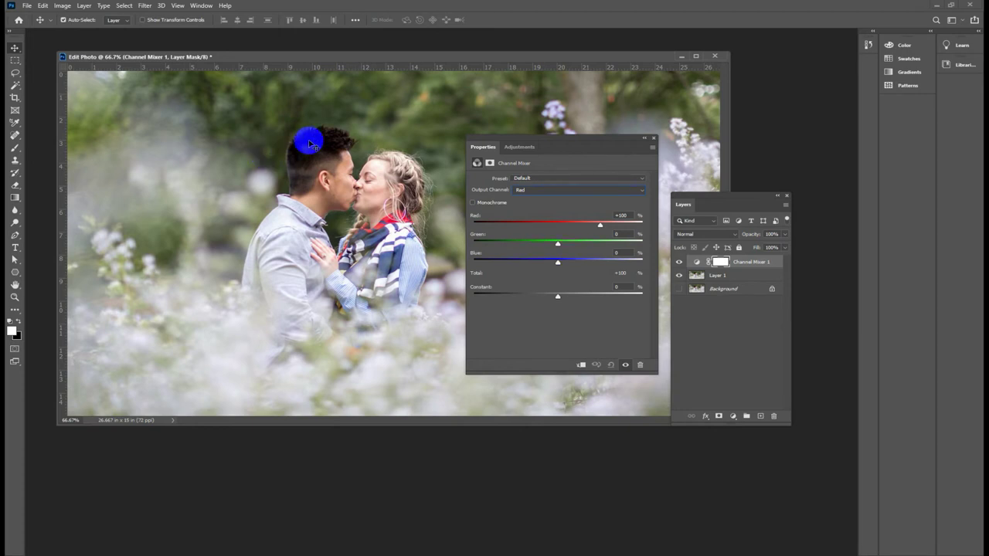
drag(242, 286, 410, 243)
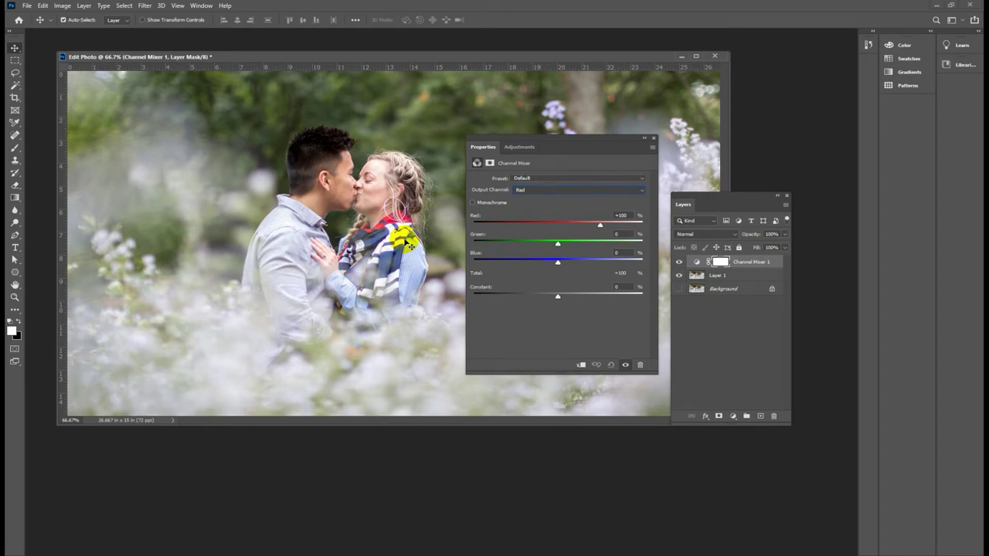
click(522, 190)
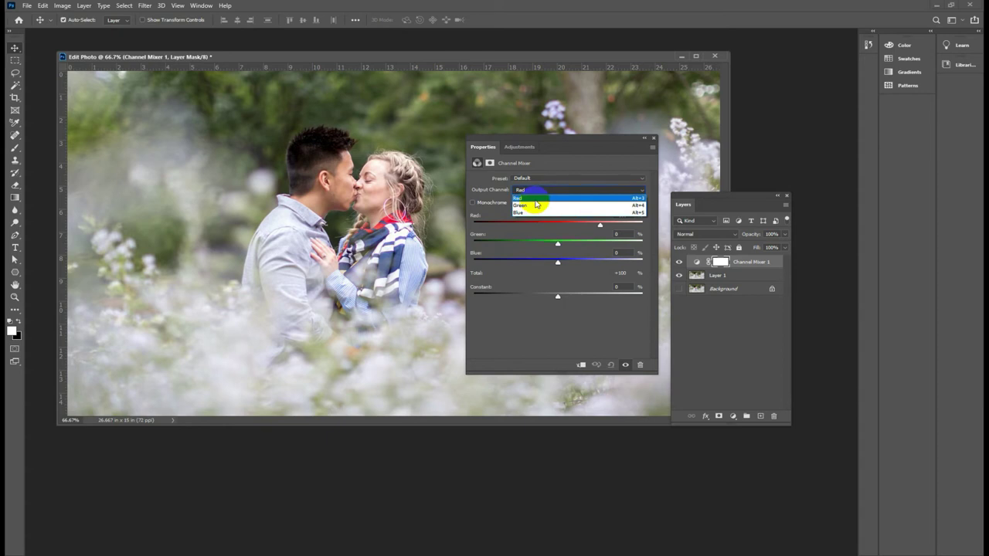
click(477, 188)
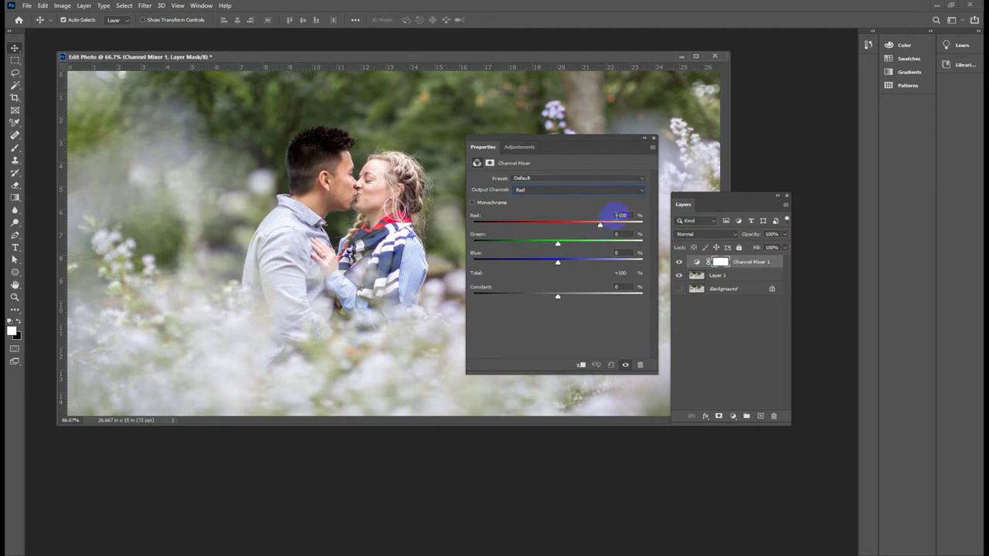
- Test the Red output's Red slider from -25 to +118, settling at +80
drag(601, 226, 593, 227)
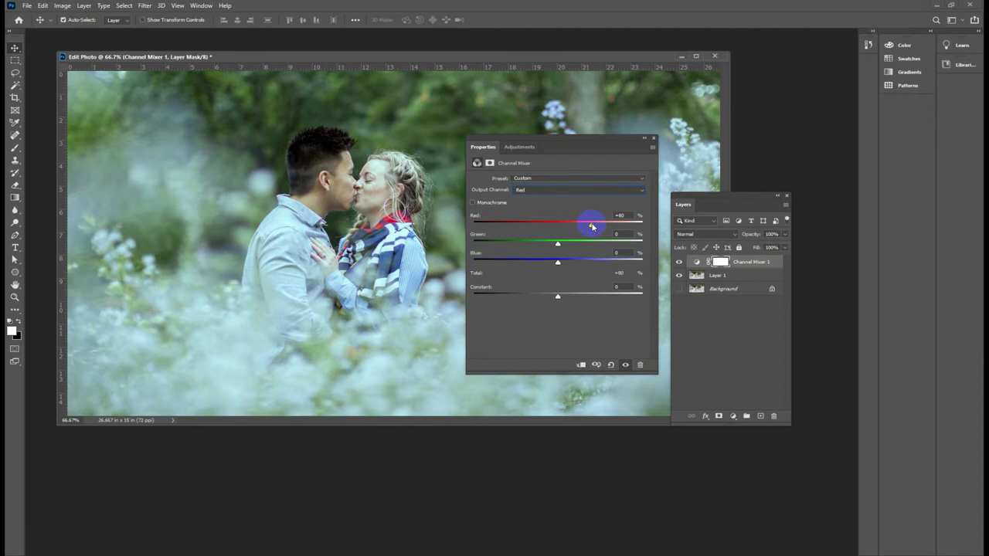
mouse_move(593, 226)
mouse_down()
mouse_move(548, 227)
mouse_move(634, 233)
mouse_move(602, 228)
mouse_up()
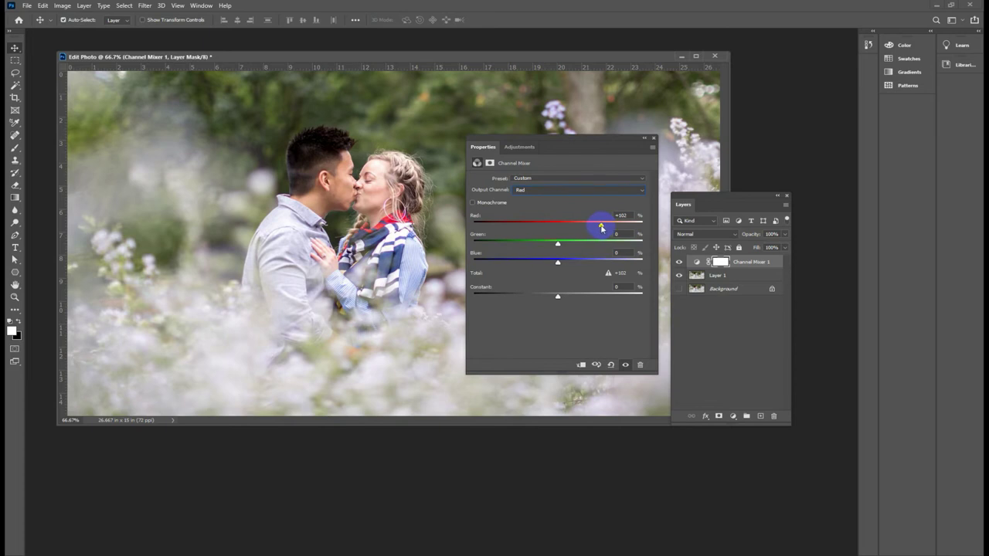
drag(602, 227, 608, 225)
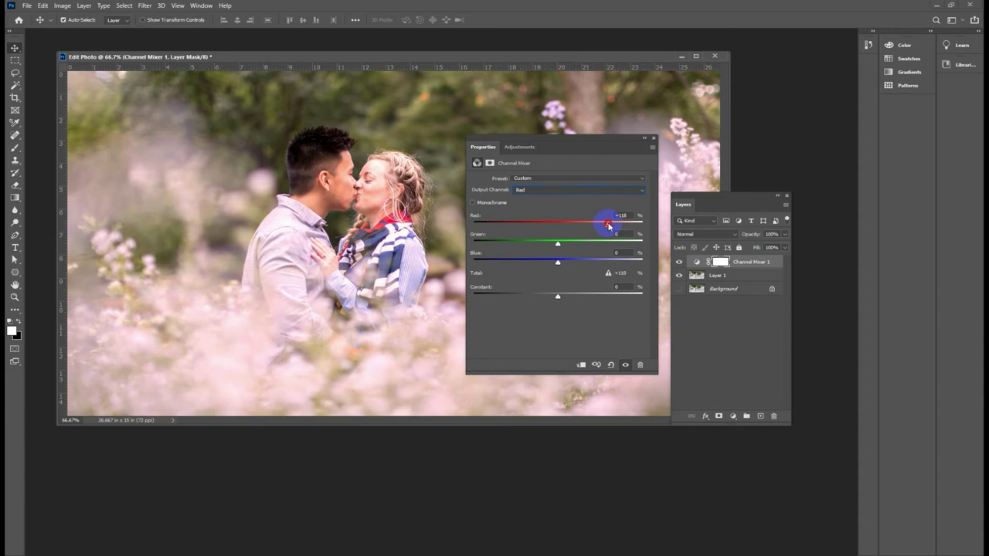
drag(609, 224, 592, 226)
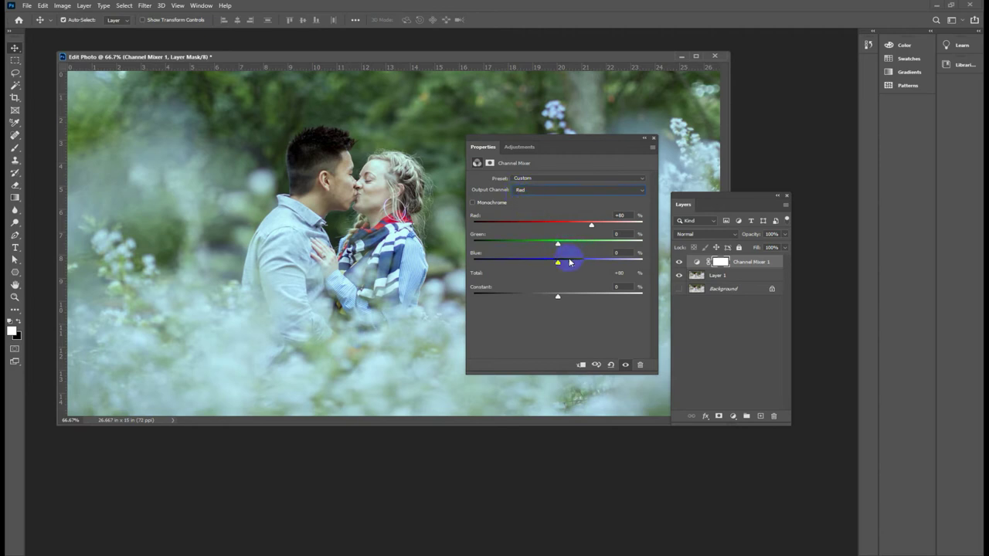
- Keep Red as output and blend Green +40 into its mix for a pink tone
click(524, 190)
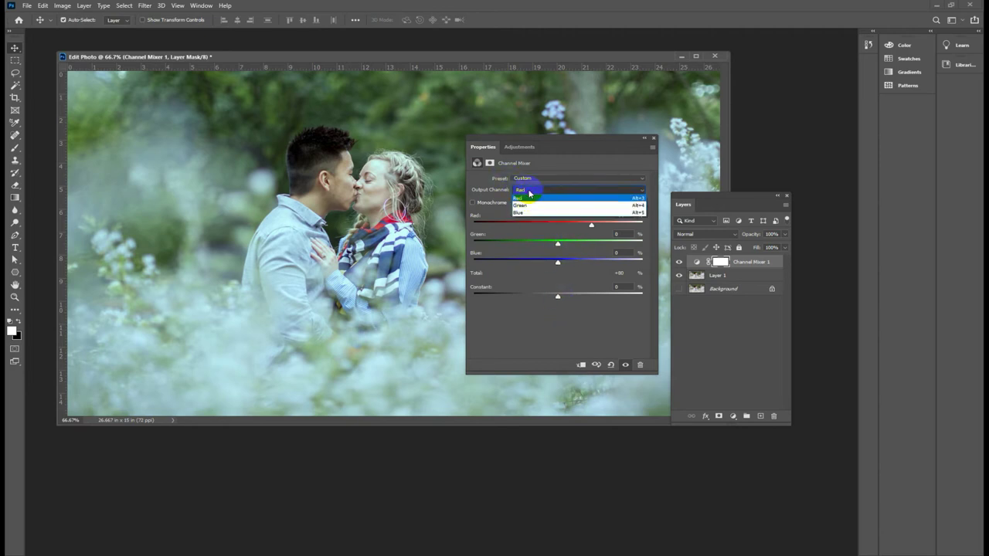
click(503, 197)
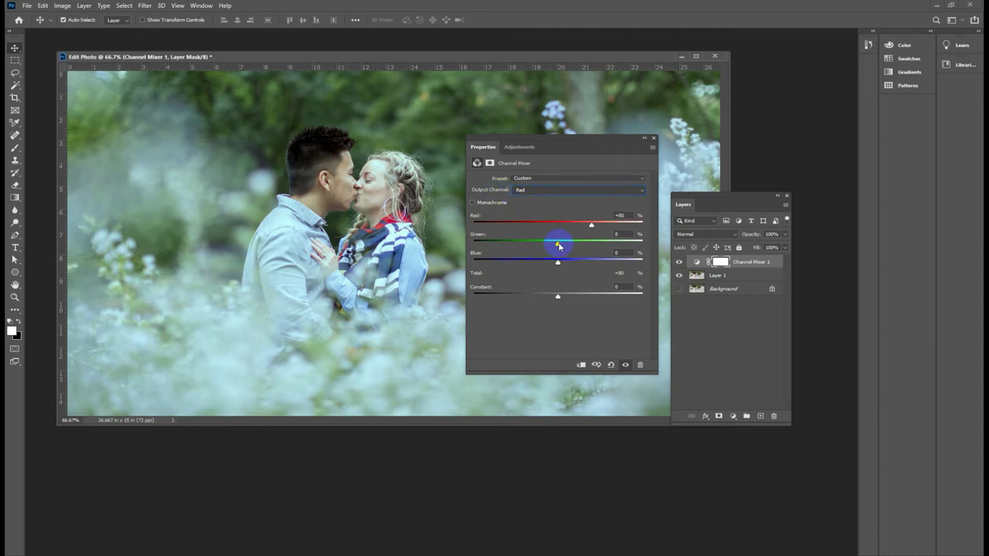
drag(559, 244, 577, 246)
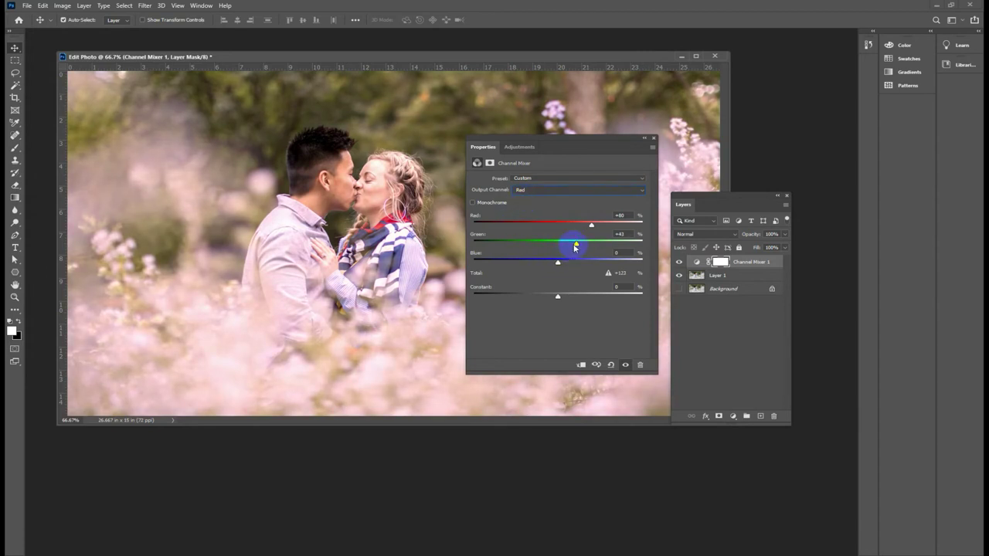
mouse_move(576, 246)
mouse_down()
mouse_move(627, 249)
mouse_move(479, 235)
mouse_move(575, 246)
mouse_up()
- Test large blue swings, then settle the Red mix at Red +71, Green +35, Blue -1
drag(557, 264, 607, 272)
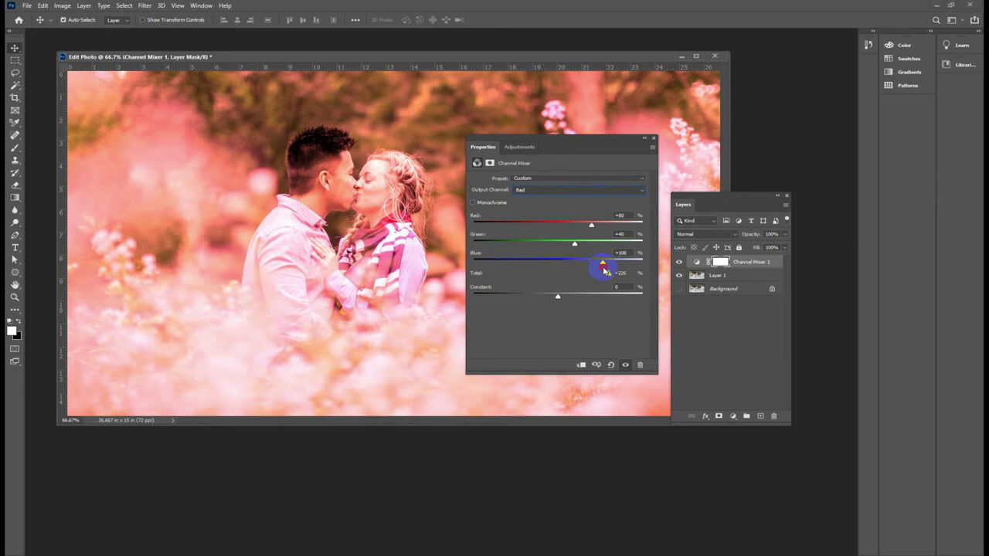
mouse_move(605, 270)
mouse_down()
mouse_move(492, 255)
mouse_move(568, 265)
mouse_move(581, 301)
mouse_move(601, 301)
mouse_move(523, 295)
mouse_move(581, 303)
mouse_move(563, 302)
mouse_up()
mouse_move(592, 224)
mouse_down()
mouse_move(563, 244)
mouse_move(587, 263)
mouse_move(559, 263)
mouse_move(573, 245)
mouse_move(558, 245)
mouse_move(588, 226)
mouse_up()
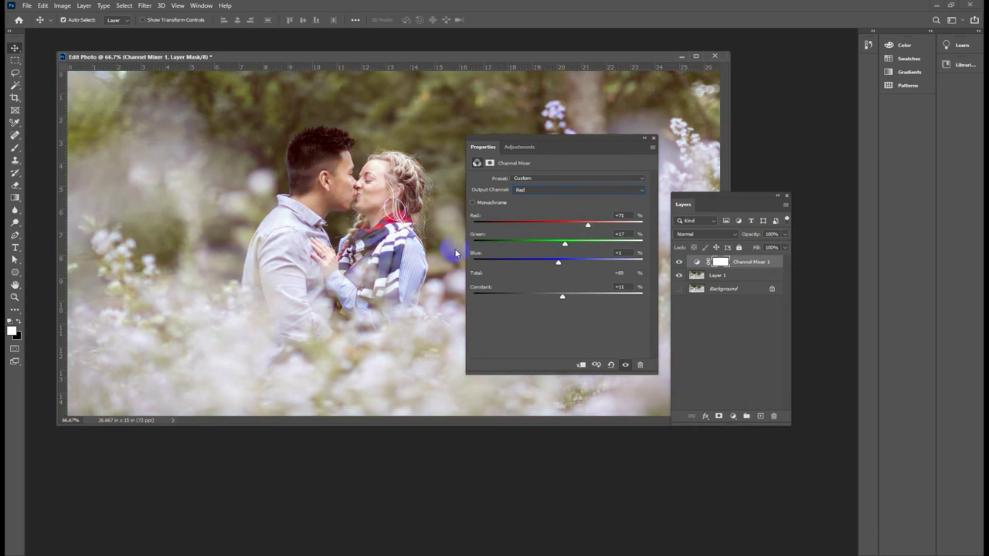
drag(566, 245, 574, 247)
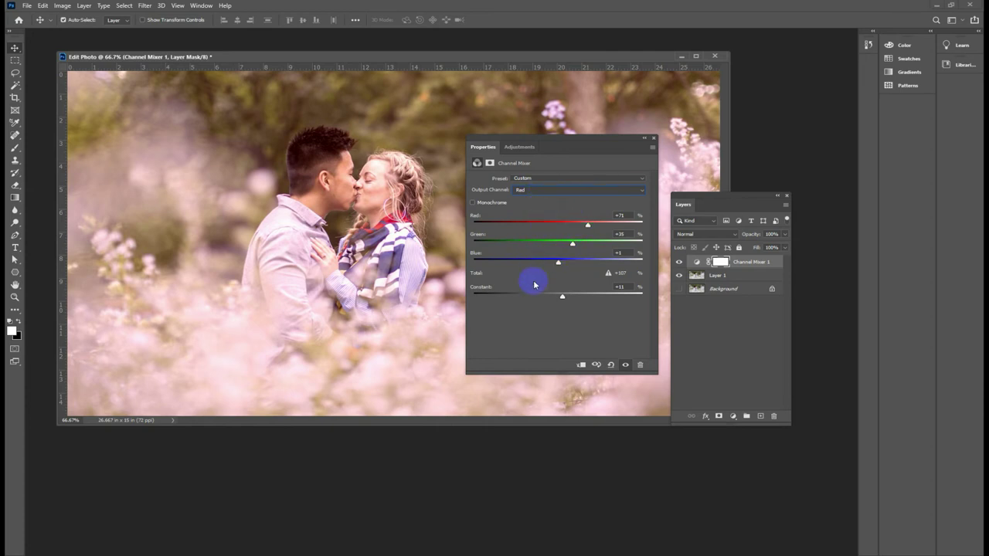
click(543, 191)
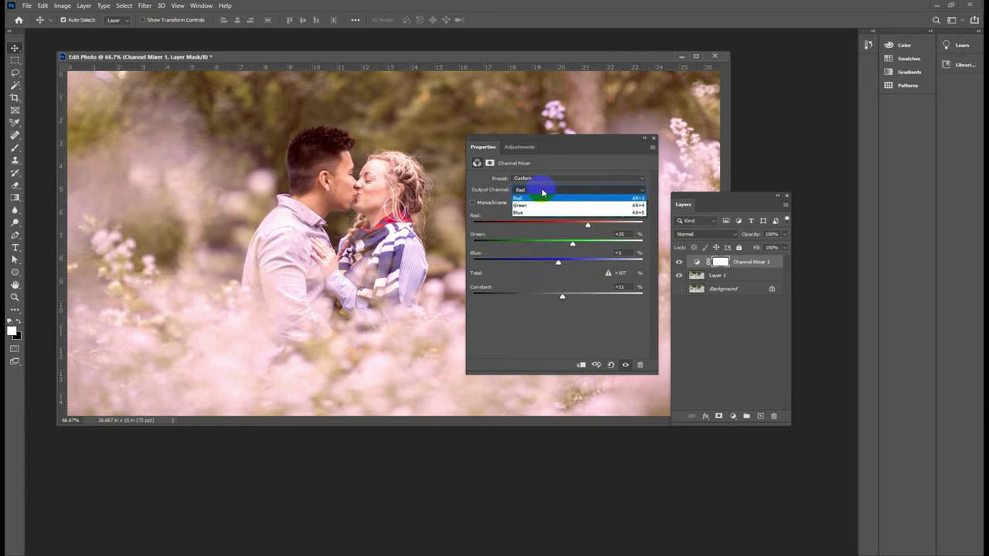
- Switch to the Green output, test red extremes, and settle near Red -1, Green +96
click(530, 207)
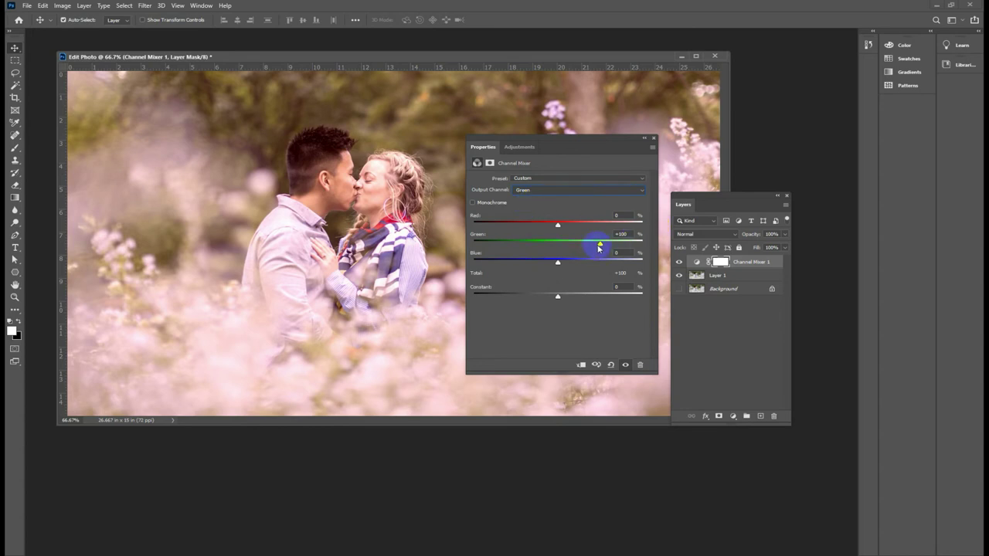
drag(558, 225, 611, 224)
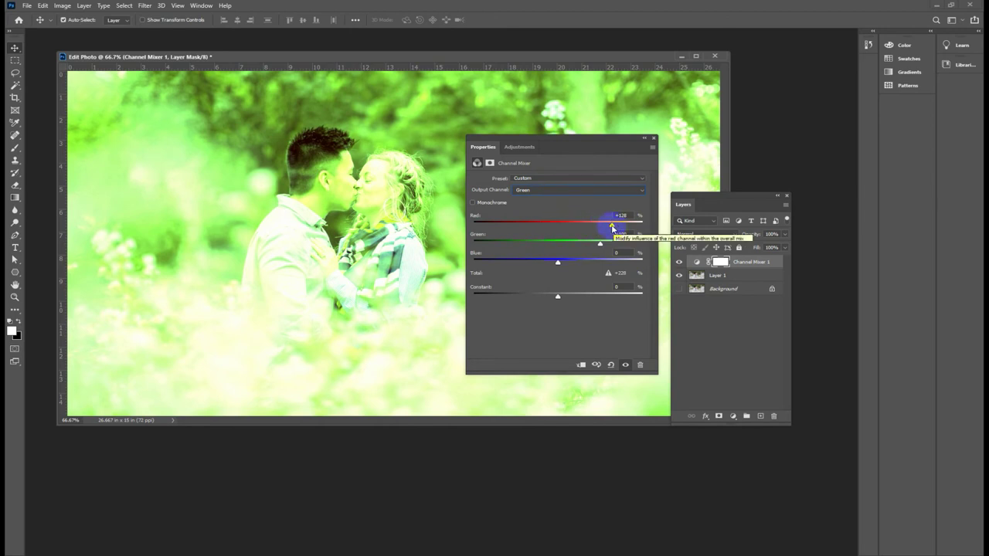
drag(612, 228, 517, 228)
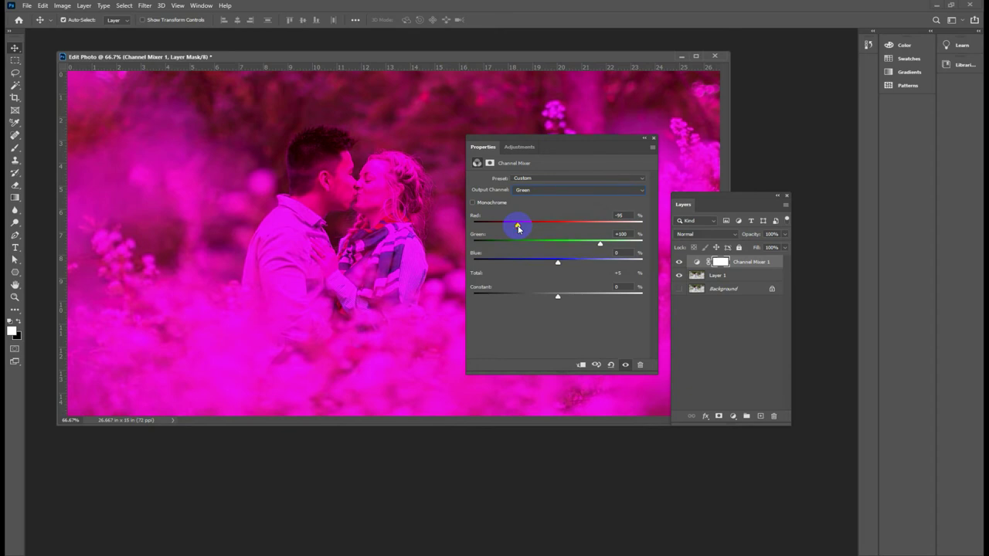
mouse_move(516, 226)
mouse_down()
mouse_move(549, 228)
mouse_move(474, 224)
mouse_move(629, 227)
mouse_move(599, 237)
mouse_move(616, 225)
mouse_move(643, 228)
mouse_up()
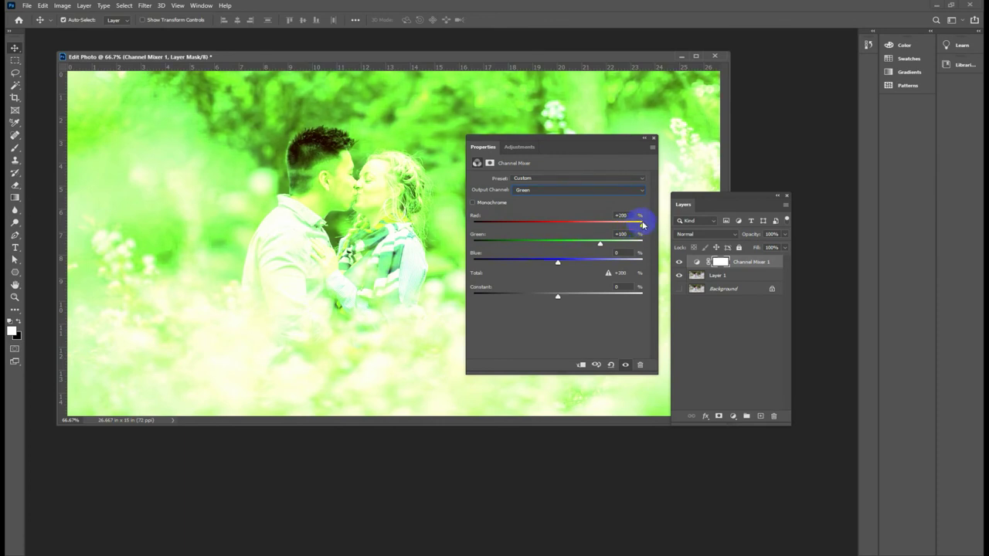
mouse_move(643, 229)
mouse_down()
mouse_move(488, 222)
mouse_move(585, 224)
mouse_move(558, 225)
mouse_up()
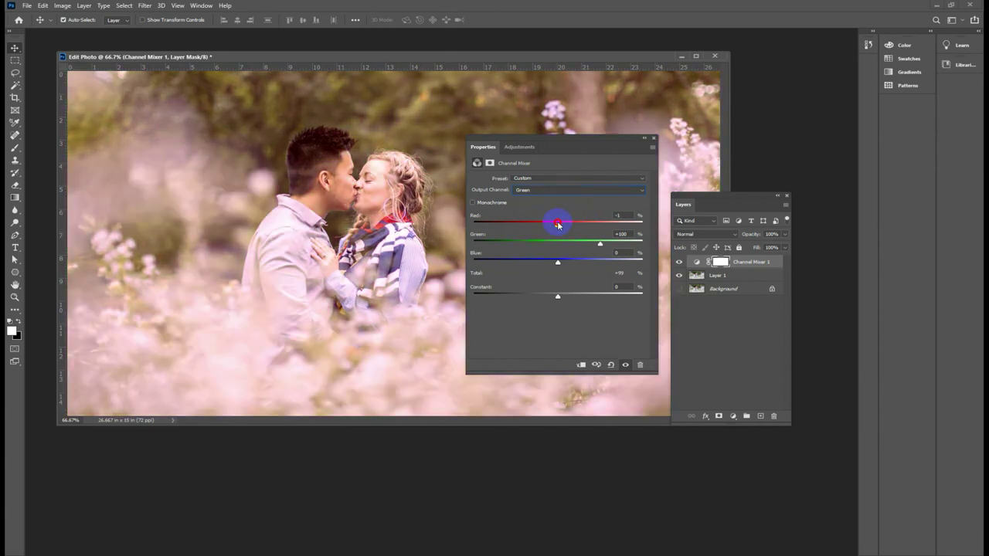
mouse_move(600, 247)
mouse_down()
mouse_move(472, 237)
mouse_move(628, 244)
mouse_move(591, 241)
mouse_move(600, 242)
mouse_up()
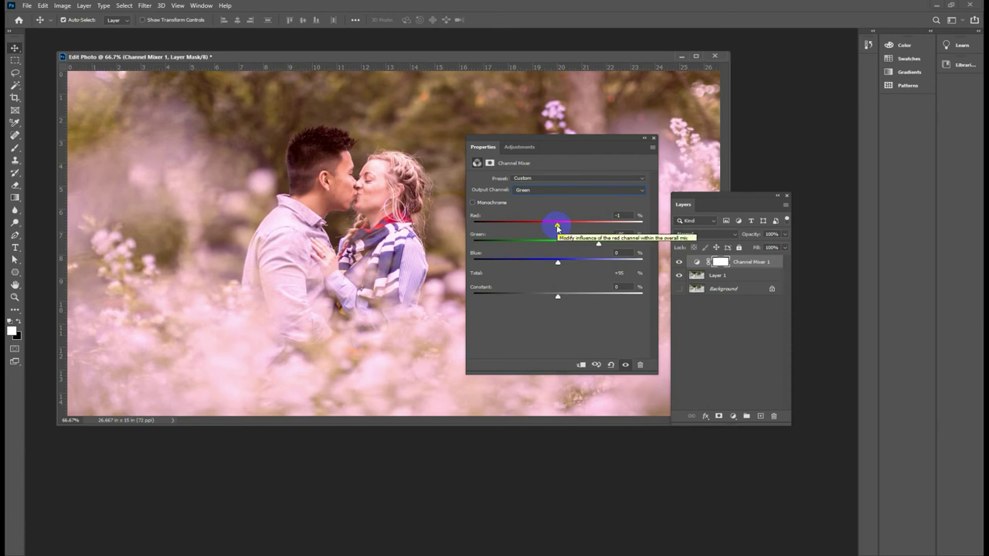
- Add Red +18 and Blue +10 to the Green output mix beside Green +96
mouse_move(557, 227)
mouse_down()
mouse_move(572, 229)
mouse_move(545, 225)
mouse_move(560, 226)
mouse_up()
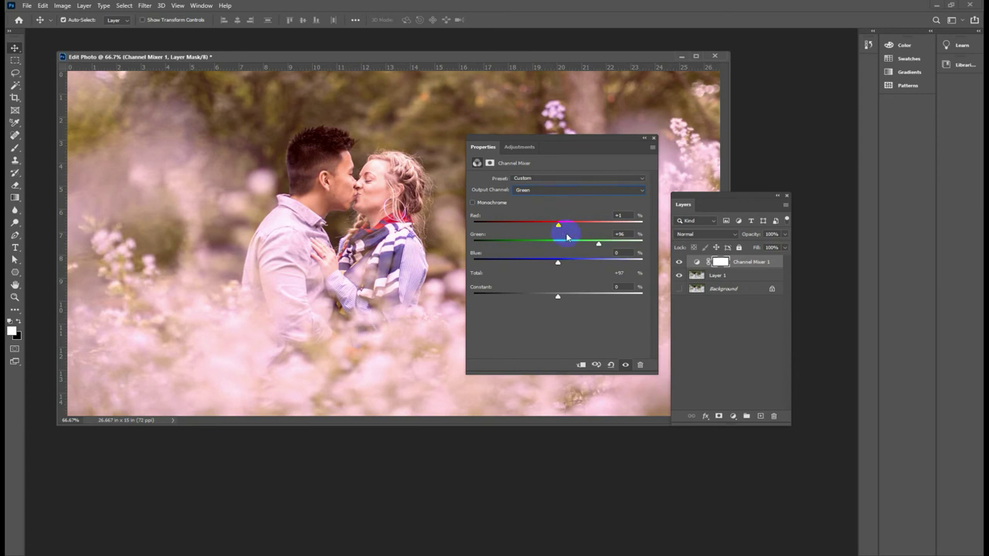
drag(560, 228, 566, 227)
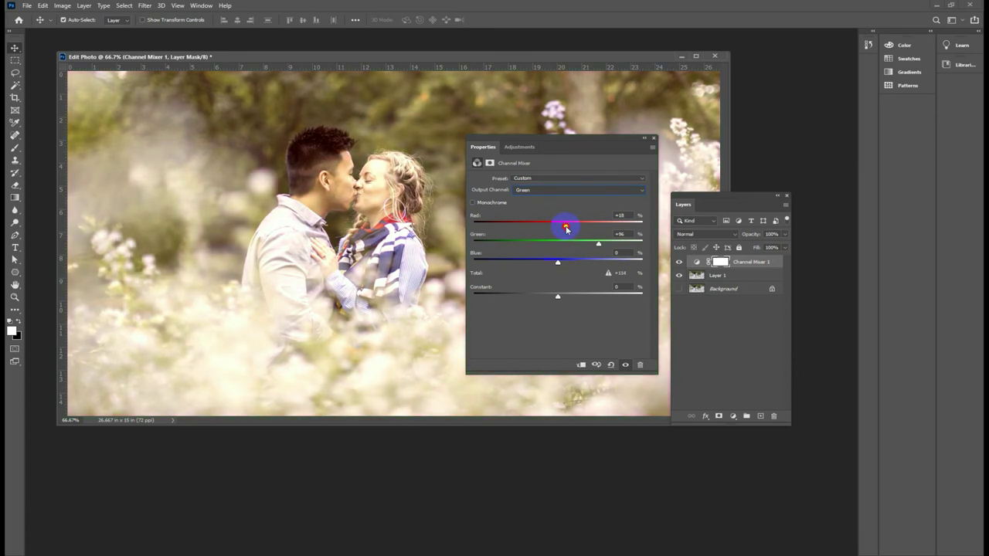
mouse_move(557, 262)
mouse_down()
mouse_move(546, 263)
mouse_move(563, 263)
mouse_up()
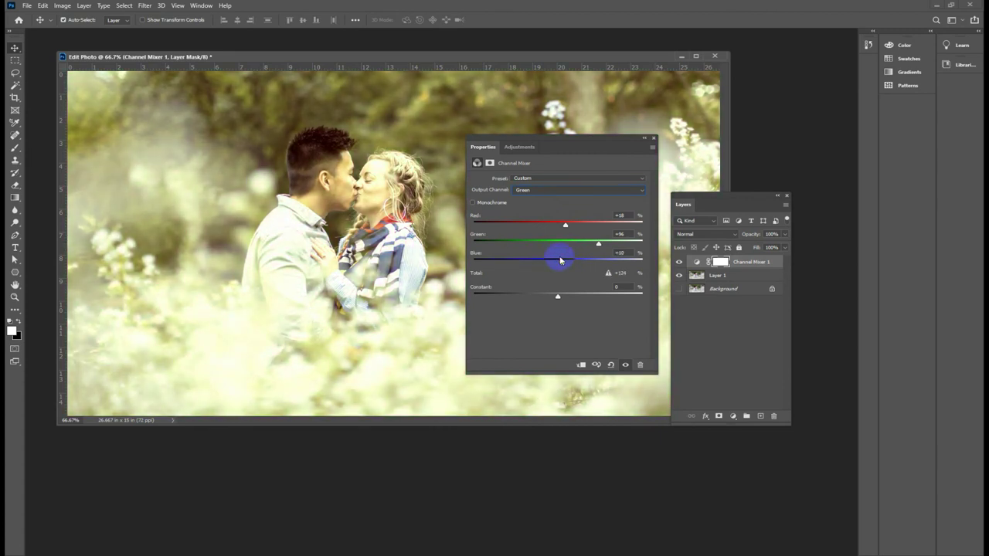
click(545, 192)
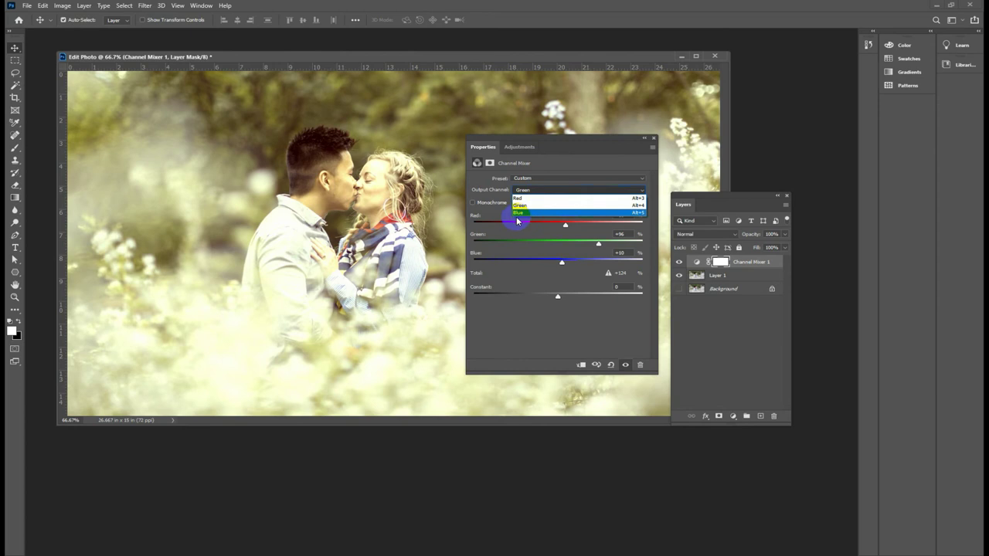
- Mix the Blue output channel to Red +42%, Green +19%, Blue +46%, Constant +22%, then close the mixer settings
click(517, 212)
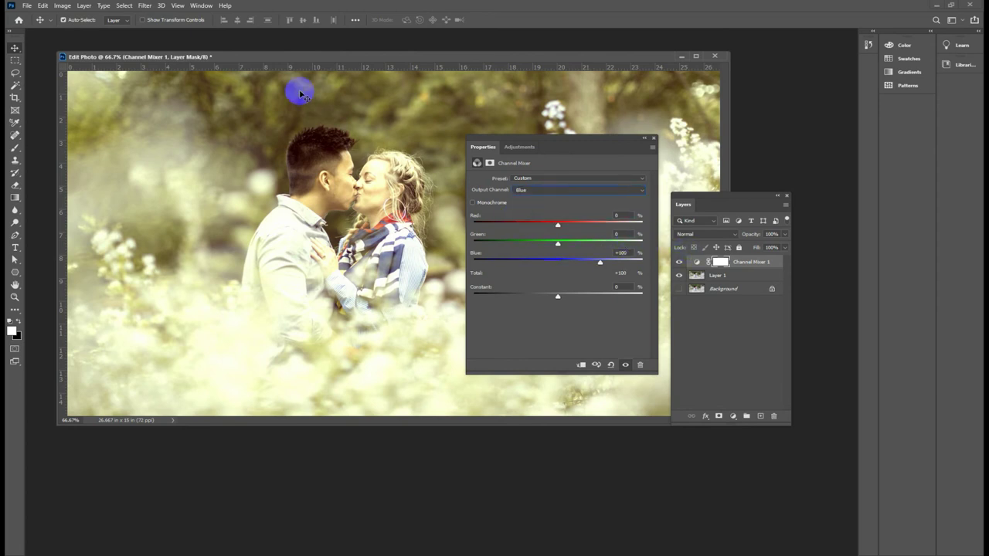
click(558, 239)
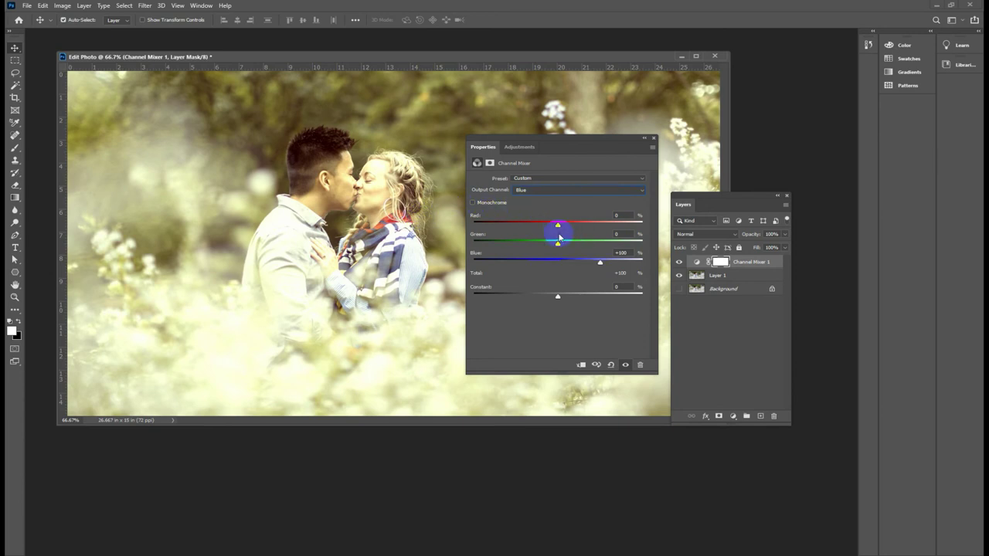
mouse_move(558, 224)
mouse_down()
mouse_move(640, 225)
mouse_move(581, 221)
mouse_up()
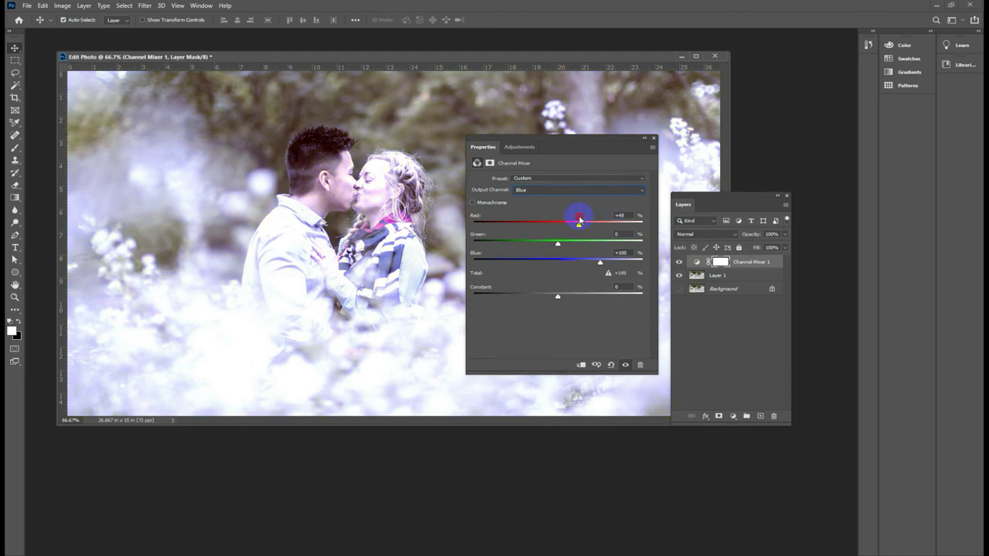
mouse_move(580, 221)
mouse_down()
mouse_move(593, 221)
mouse_move(543, 245)
mouse_move(568, 244)
mouse_move(592, 263)
mouse_move(579, 263)
mouse_up()
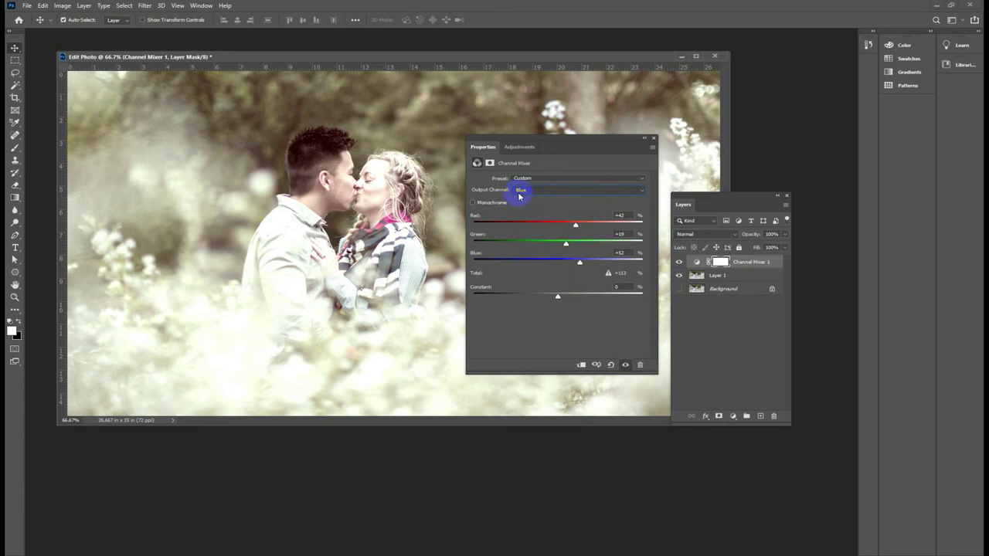
click(580, 264)
click(575, 225)
click(580, 263)
mouse_move(581, 263)
mouse_down()
mouse_move(570, 266)
mouse_move(578, 265)
mouse_up()
drag(558, 296, 567, 301)
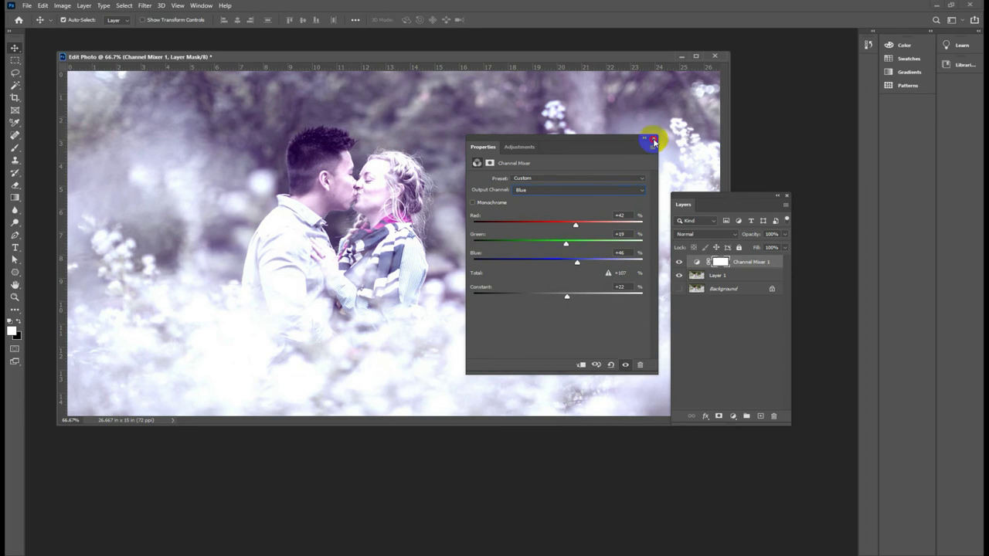
click(653, 139)
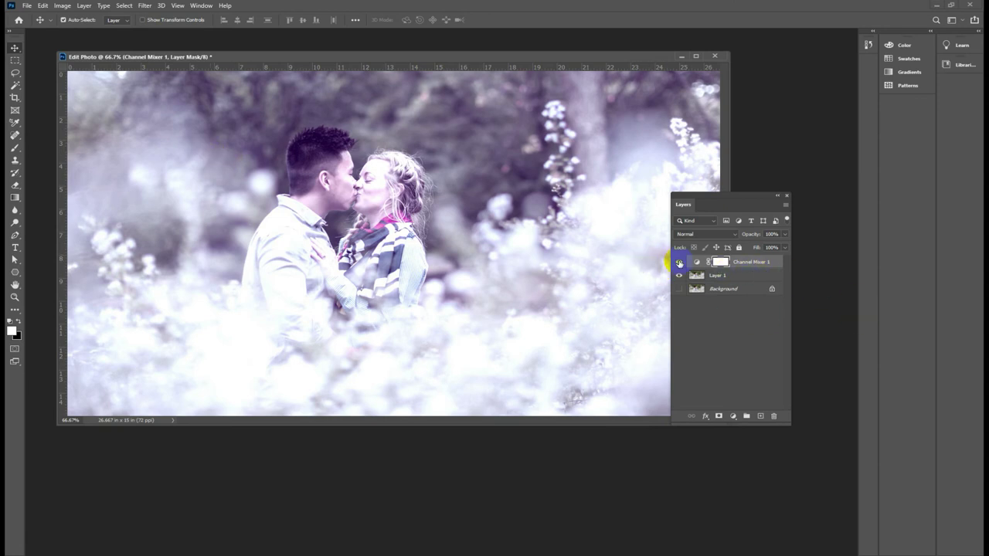
- Toggle Channel Mixer 1 off and on to compare, then make black the foreground colour
click(679, 263)
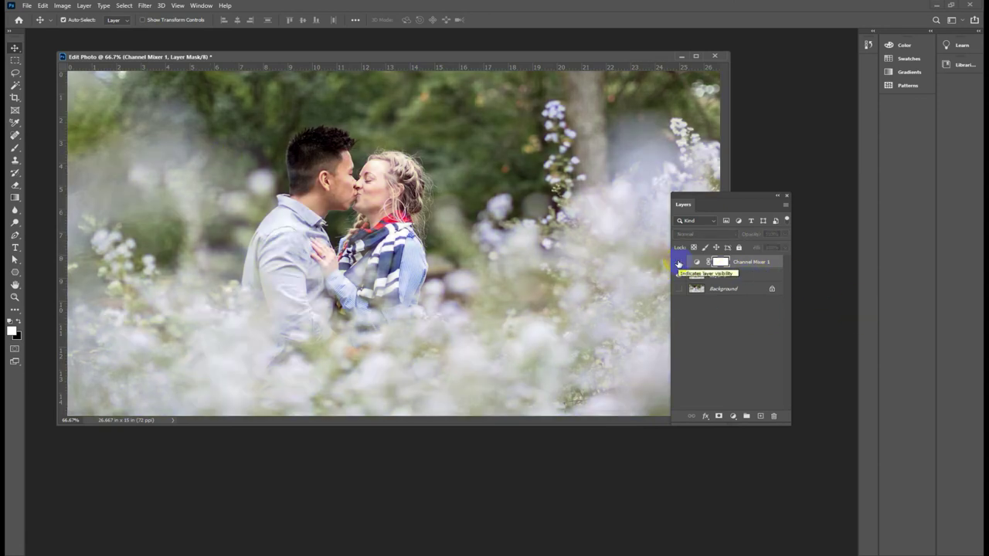
click(679, 263)
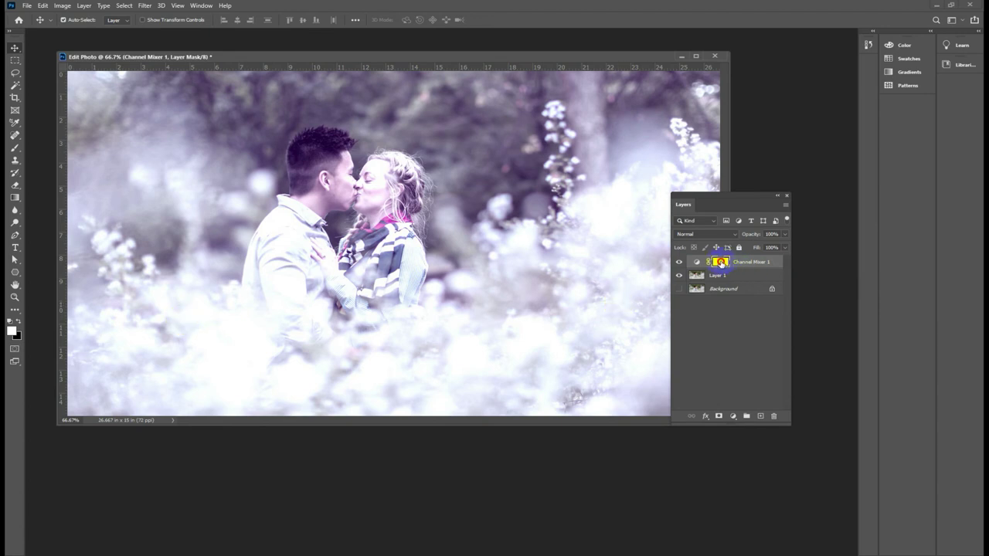
click(18, 323)
- Choose the Brush tool and make it a 143 px round brush with 0% hardness
click(17, 151)
drag(17, 151, 53, 148)
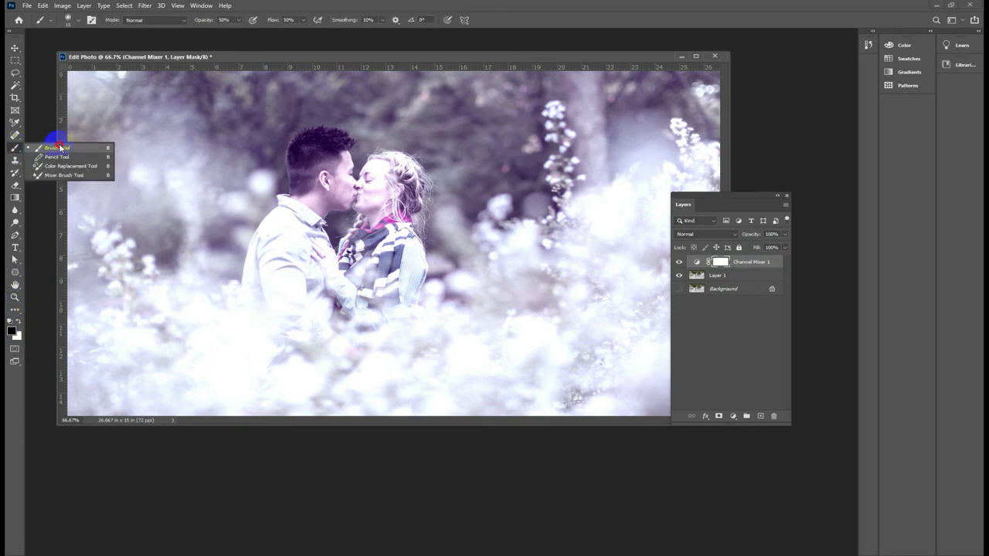
right_click(285, 214)
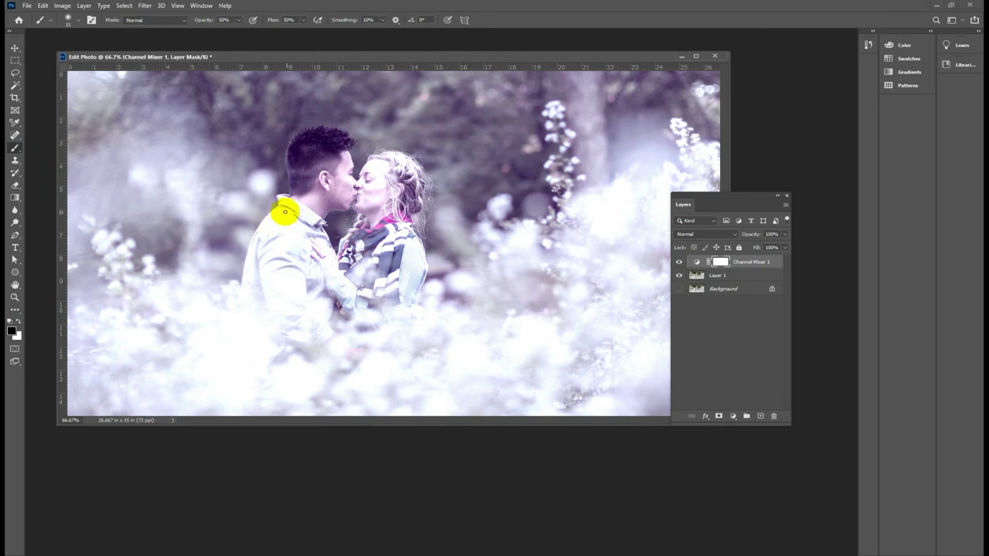
drag(347, 234, 381, 234)
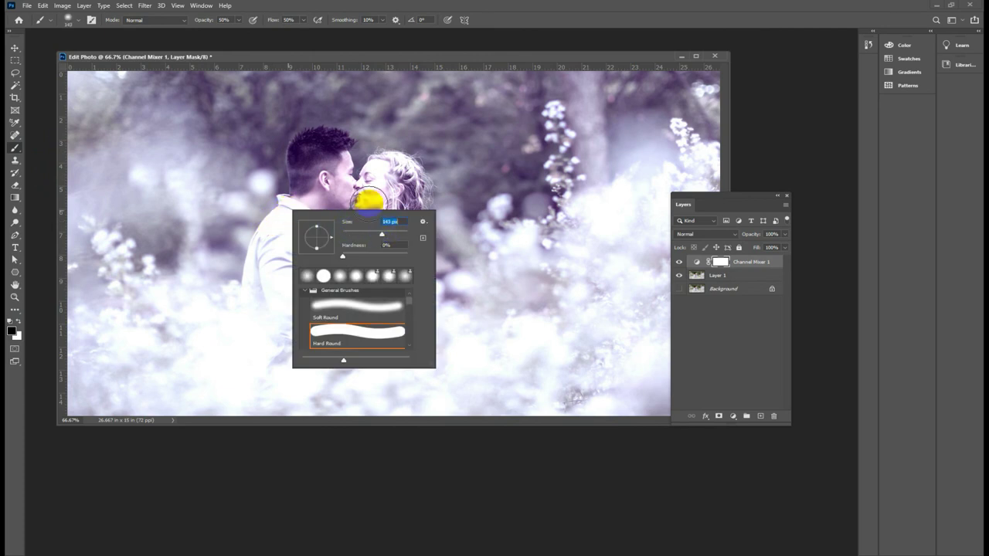
drag(344, 257, 234, 245)
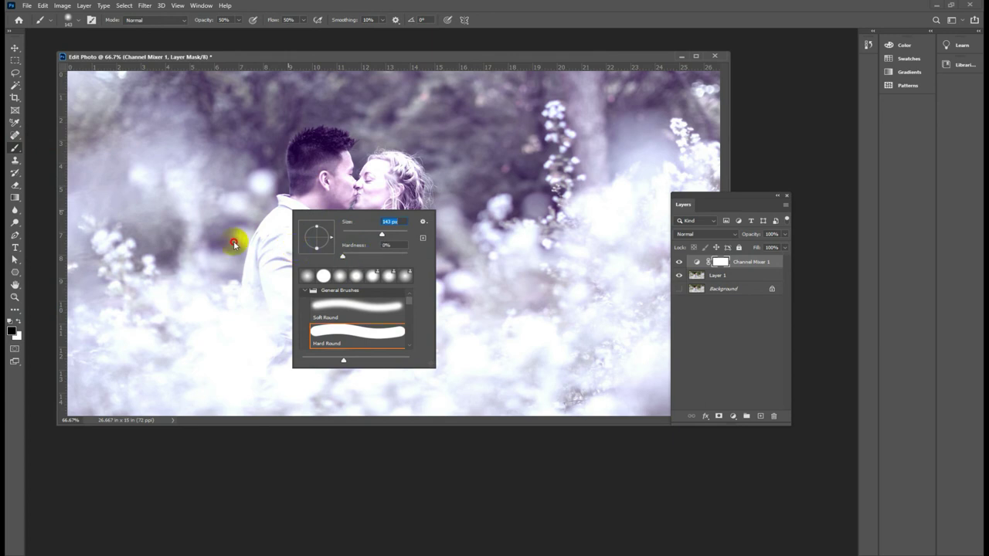
mouse_move(298, 166)
mouse_down()
mouse_move(323, 178)
mouse_move(150, 115)
mouse_up()
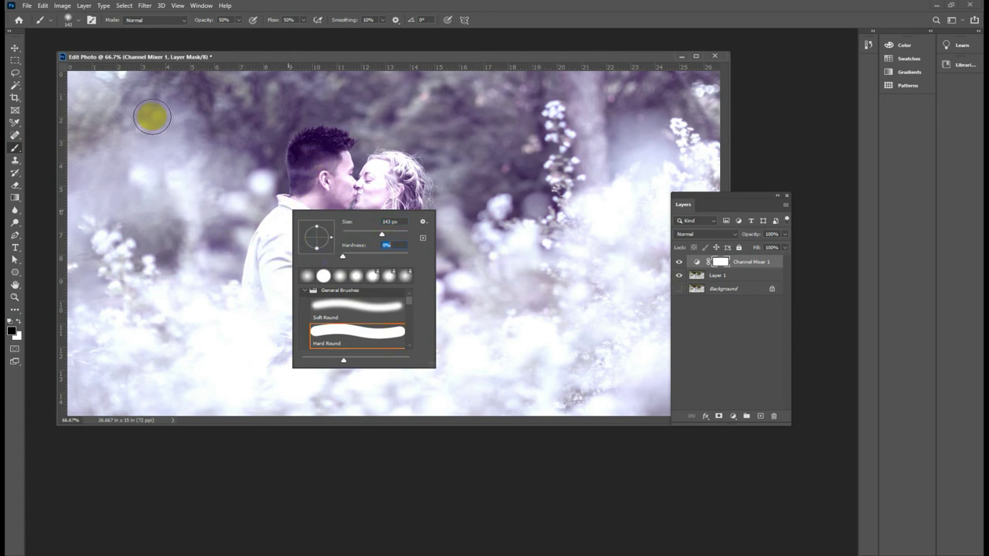
click(298, 12)
- Paint the tint off the man's hair, enlarge the brush to 228 px, and paint the couple's lower bodies
drag(275, 161, 326, 157)
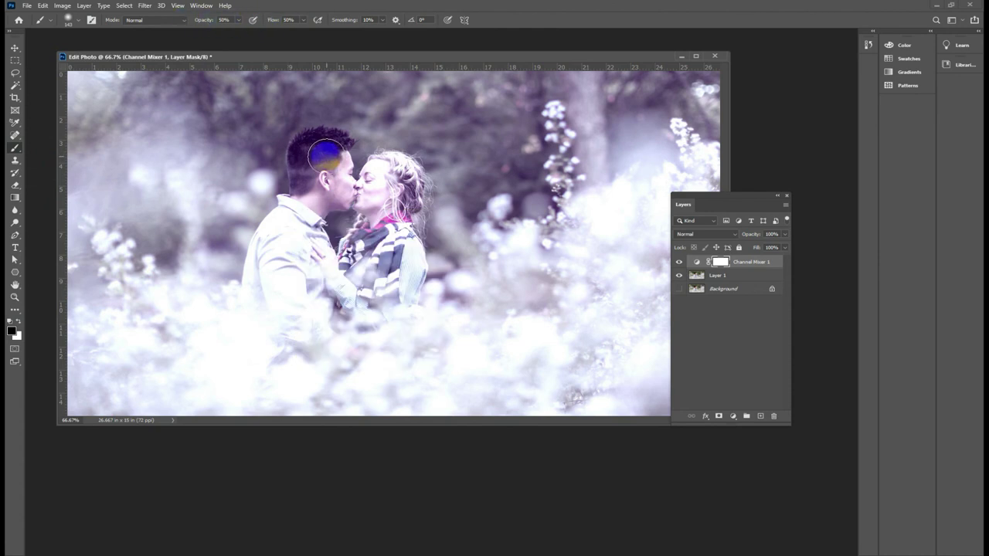
right_click(326, 154)
drag(404, 175, 420, 175)
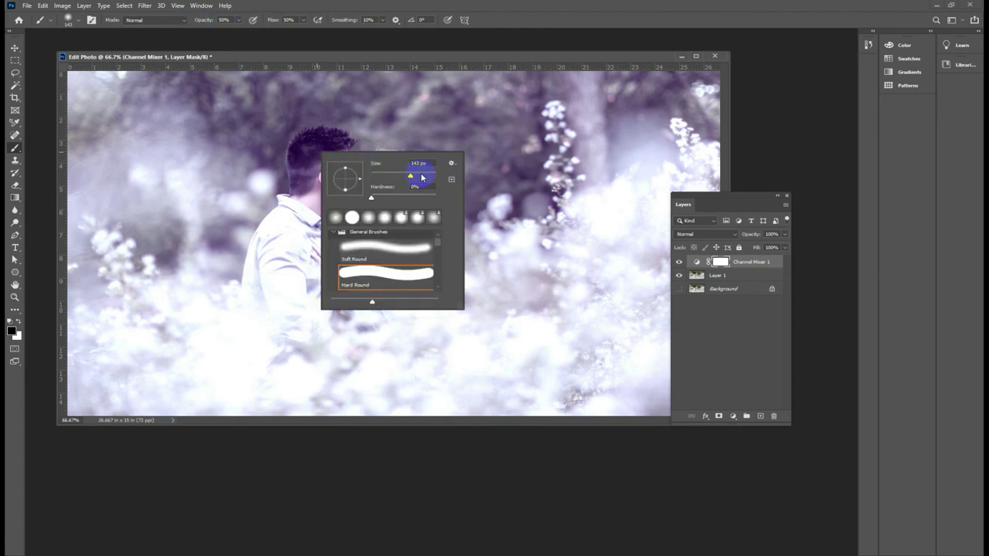
click(315, 151)
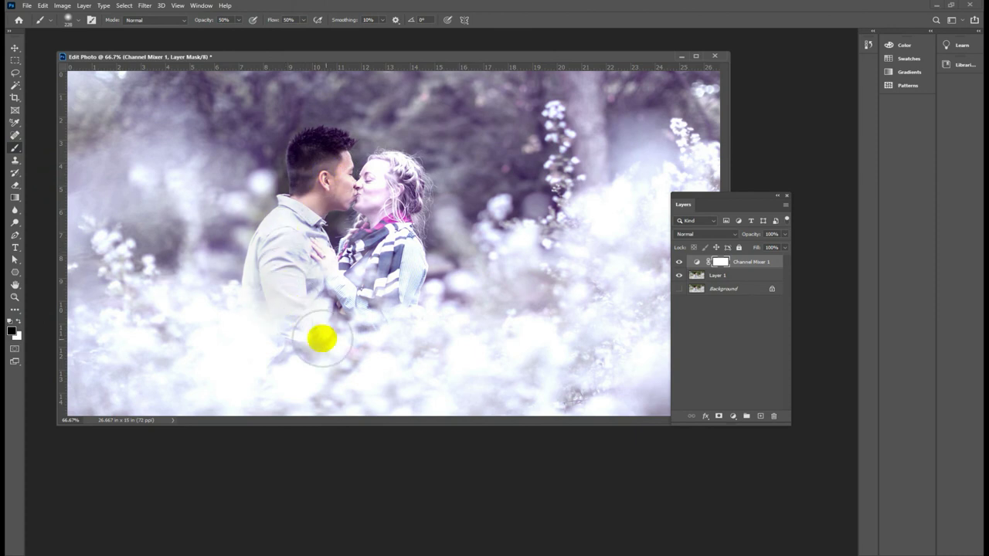
drag(321, 338, 347, 283)
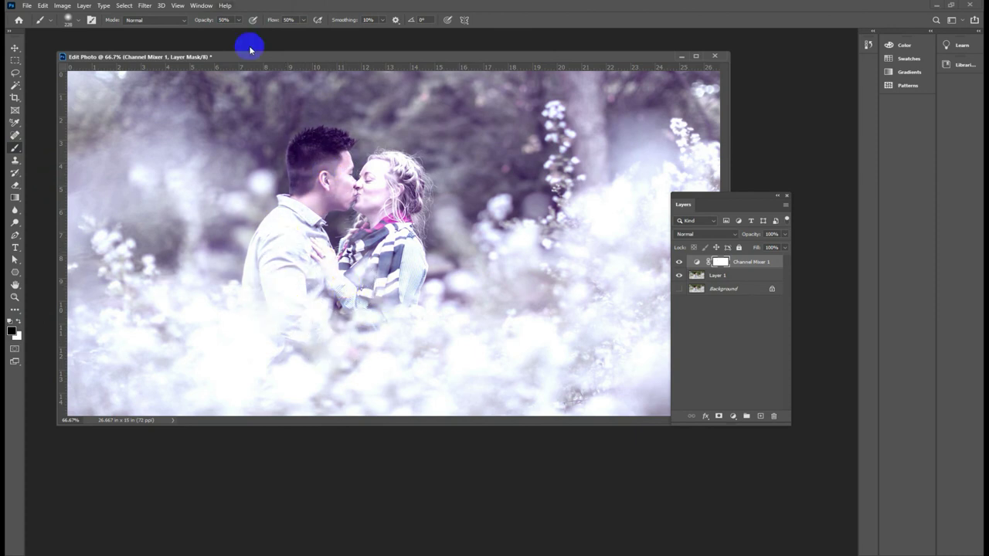
- Set the brush opacity and flow both to 30%
click(223, 20)
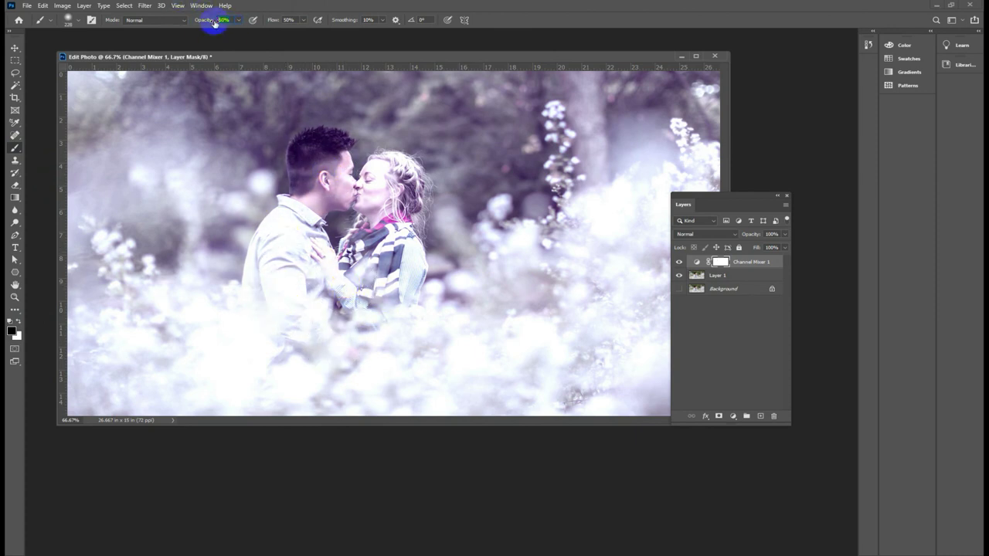
text(30)
key(Return)
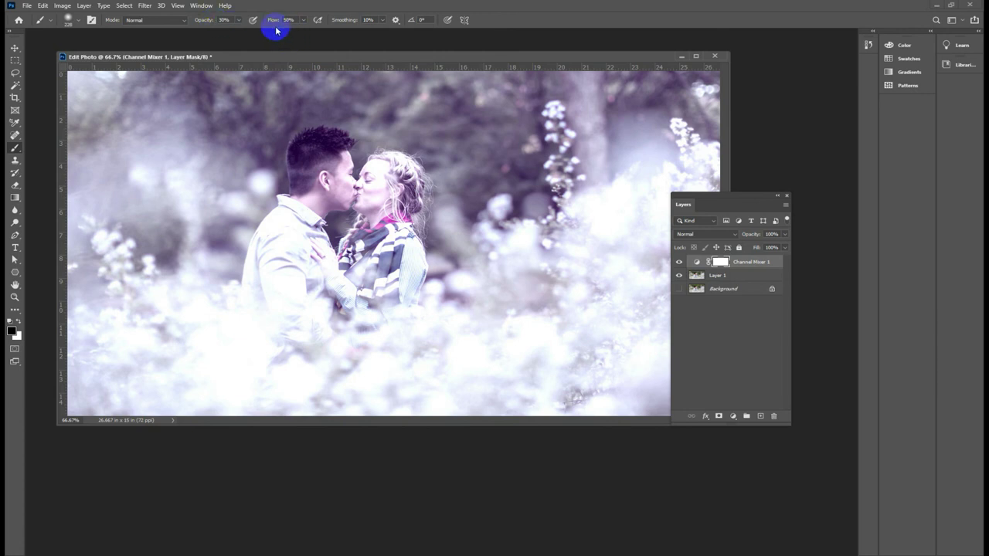
click(286, 20)
text(30)
key(Return)
- Paint the tint off the man's hair and the woman's face and scarf, toggling the layer to check
click(551, 110)
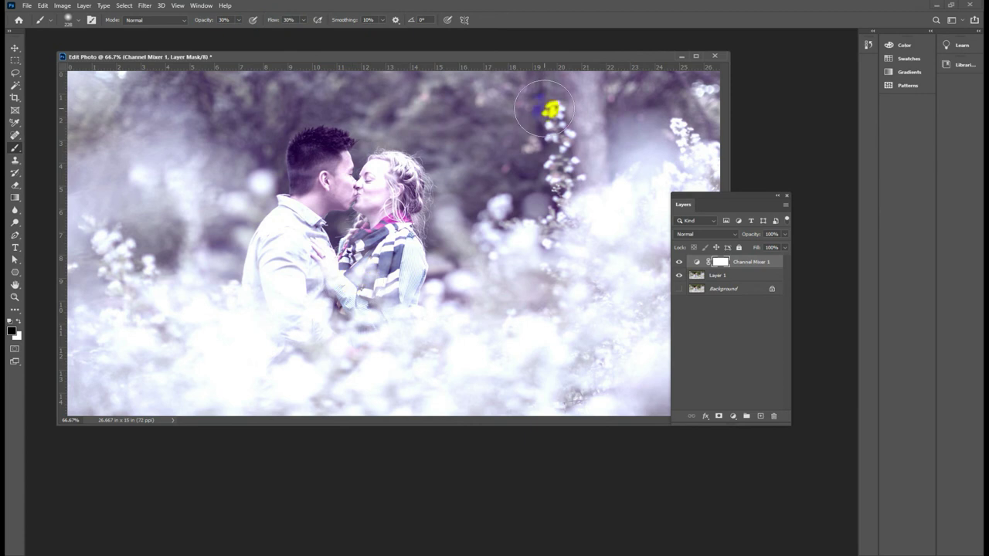
drag(316, 167, 314, 170)
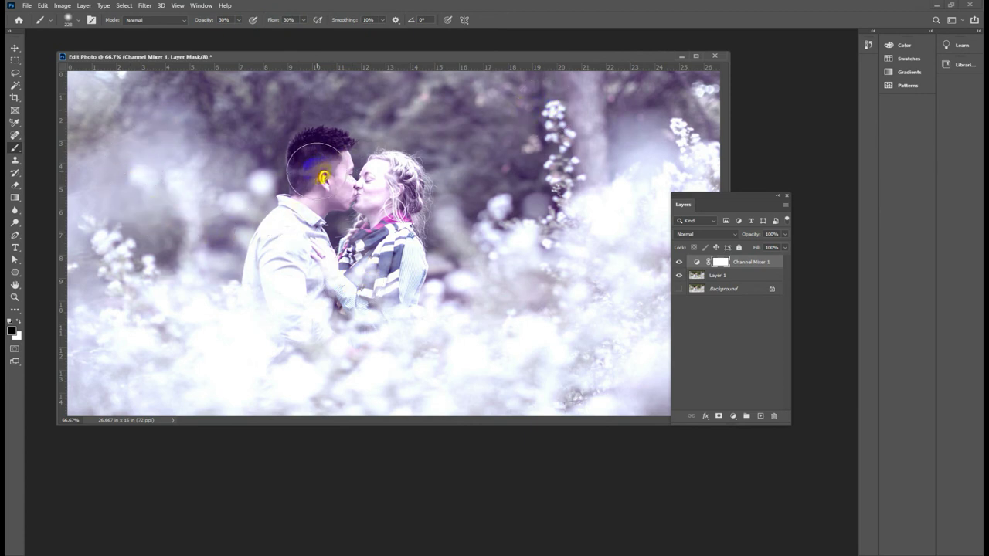
click(322, 176)
drag(323, 176, 325, 161)
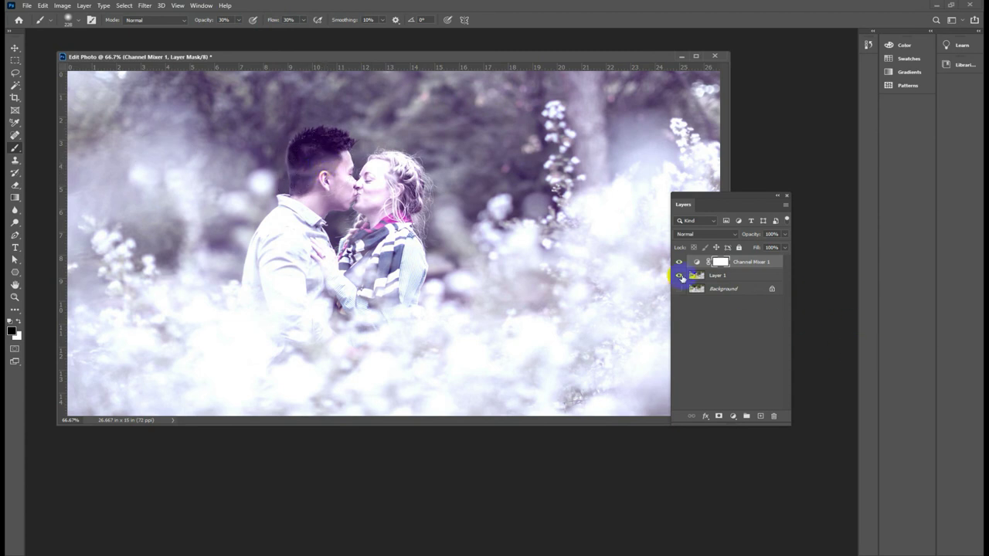
click(679, 262)
click(679, 263)
mouse_move(320, 153)
mouse_down()
mouse_move(326, 162)
mouse_move(282, 320)
mouse_up()
mouse_move(353, 301)
mouse_down()
mouse_move(393, 232)
mouse_move(379, 170)
mouse_move(348, 247)
mouse_move(369, 253)
mouse_move(376, 172)
mouse_move(386, 182)
mouse_move(380, 170)
mouse_move(363, 193)
mouse_move(309, 154)
mouse_move(282, 250)
mouse_move(285, 328)
mouse_move(314, 258)
mouse_move(379, 270)
mouse_move(389, 289)
mouse_up()
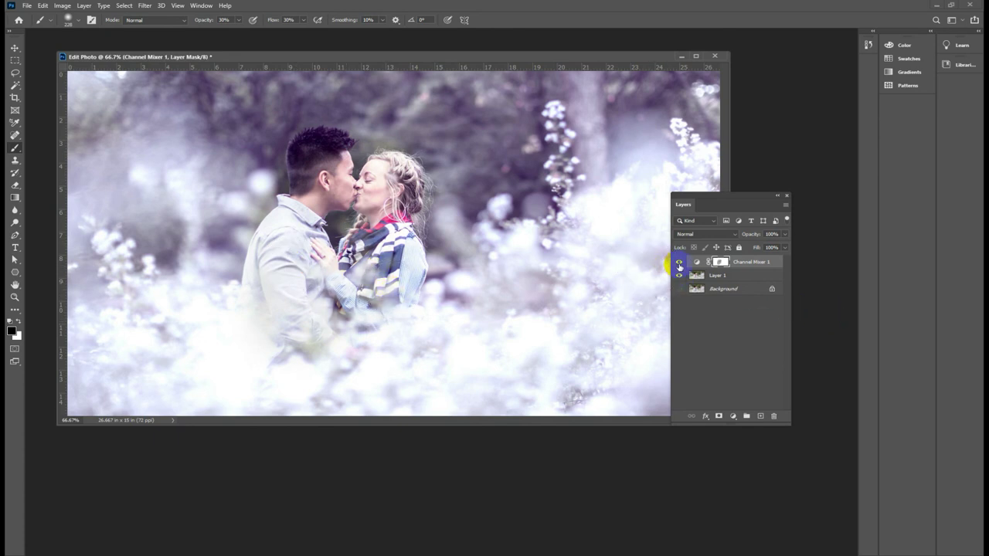
click(679, 262)
click(679, 262)
- Switch to white, shrink the brush to 200 px, and restore the tint beside both heads
click(17, 335)
key(d)
click(19, 322)
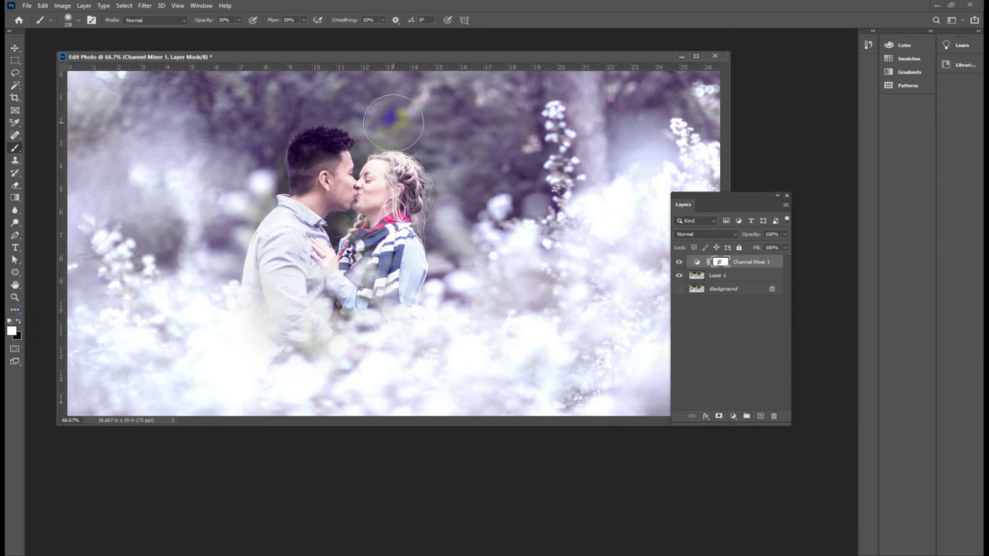
key(bracketleft)
mouse_move(391, 120)
mouse_down()
mouse_move(383, 142)
mouse_move(366, 143)
mouse_move(412, 140)
mouse_move(360, 145)
mouse_up()
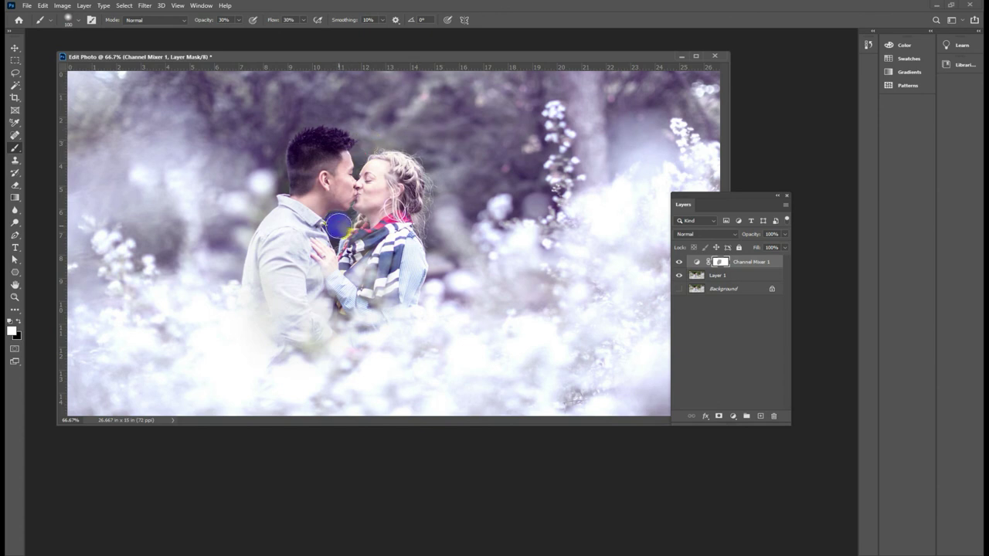
mouse_move(260, 190)
mouse_down()
mouse_move(251, 210)
mouse_move(265, 177)
mouse_up()
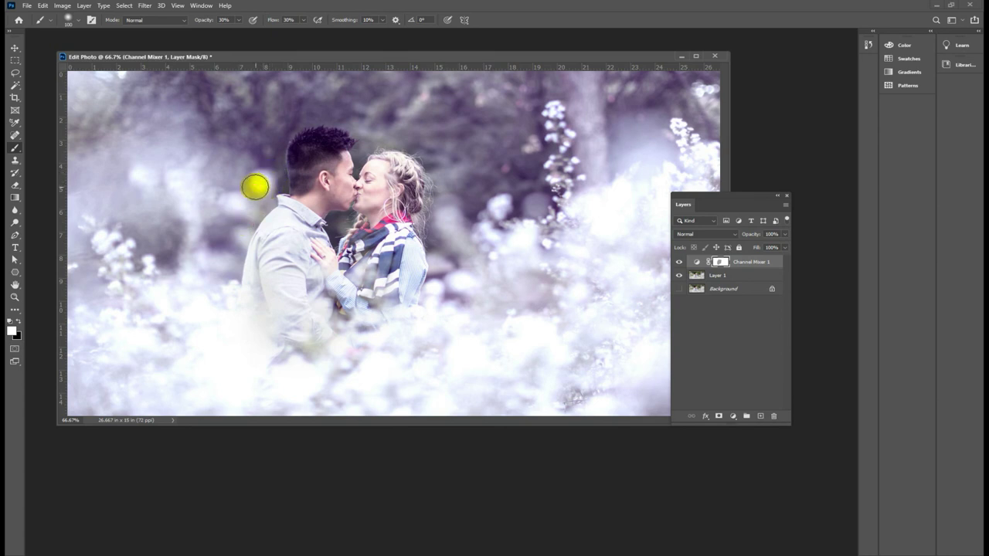
click(11, 48)
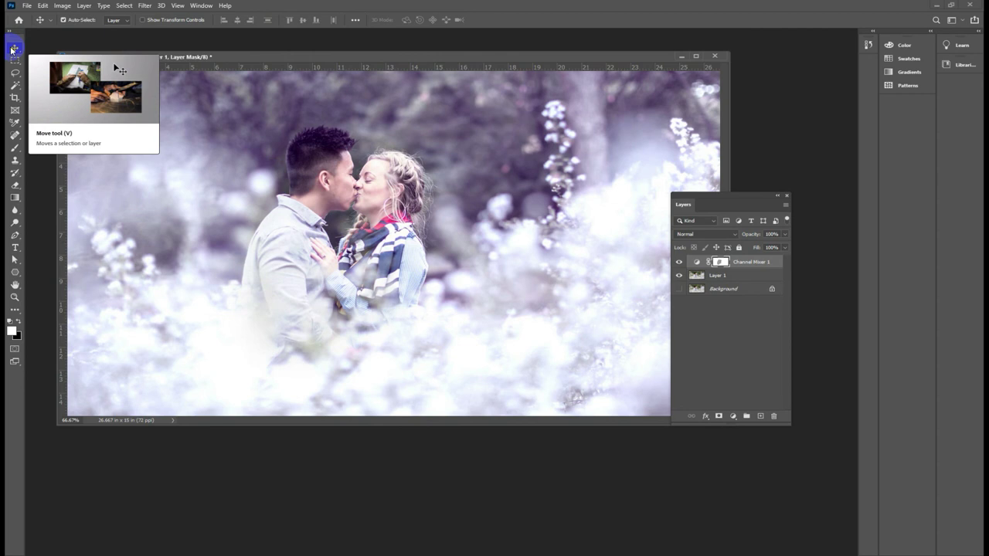
click(678, 263)
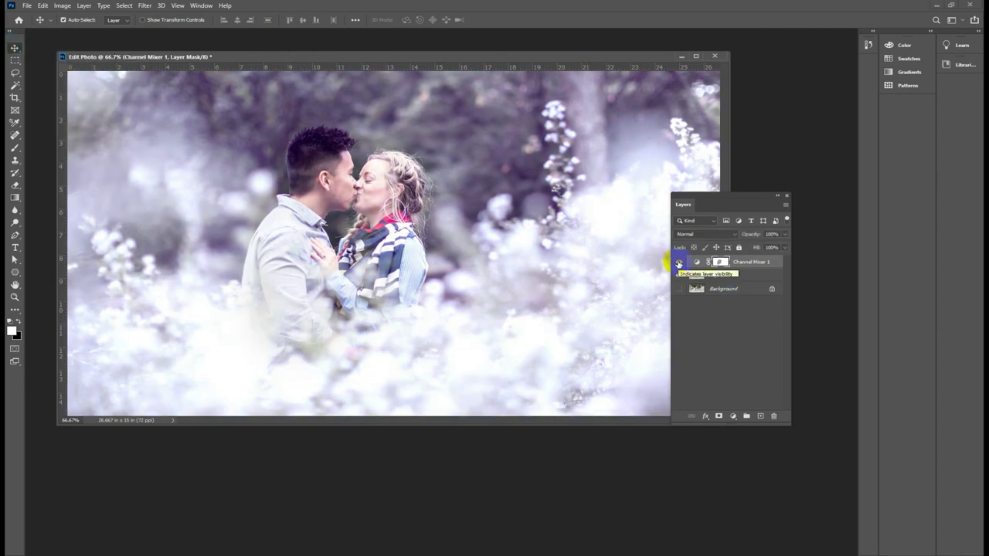
click(678, 264)
click(679, 263)
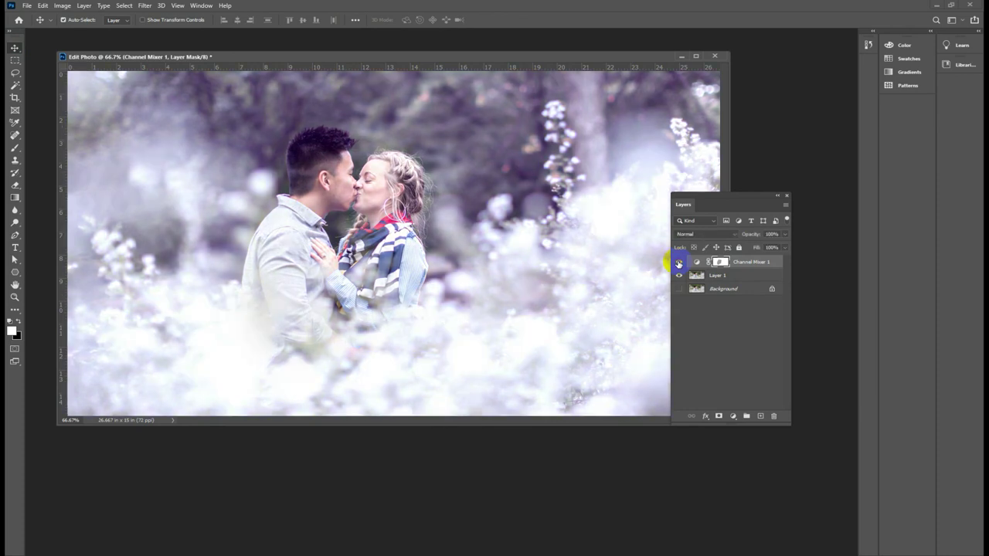
click(678, 263)
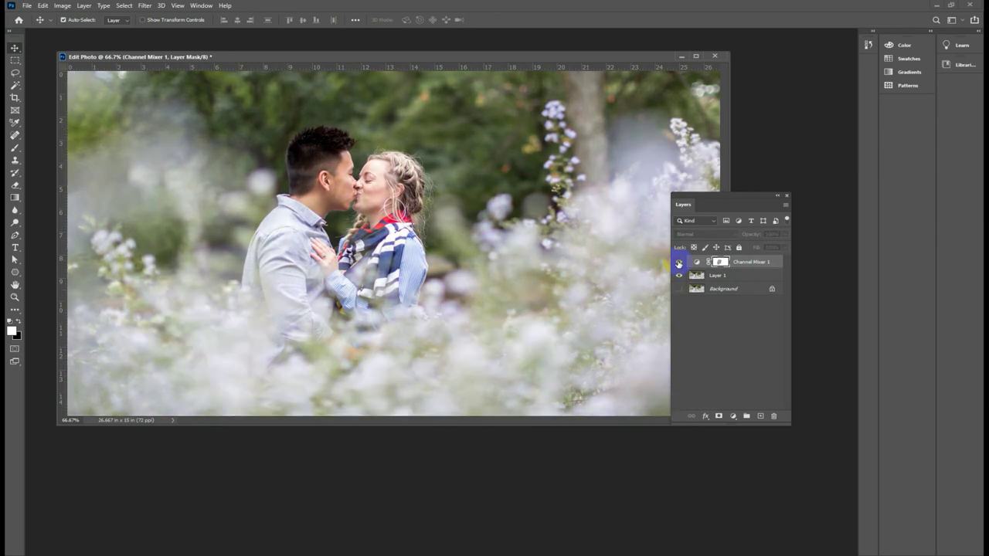
click(679, 263)
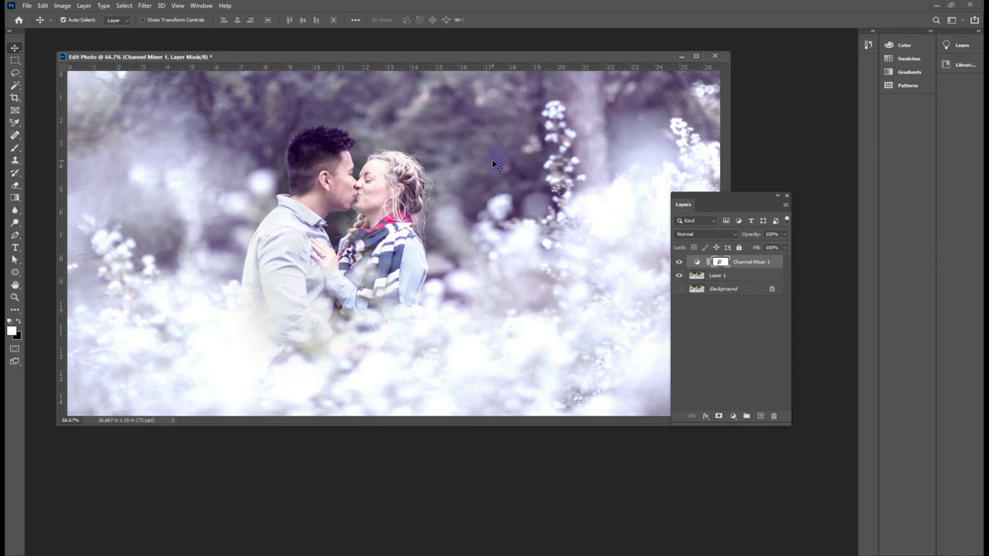
click(314, 163)
drag(313, 163, 286, 180)
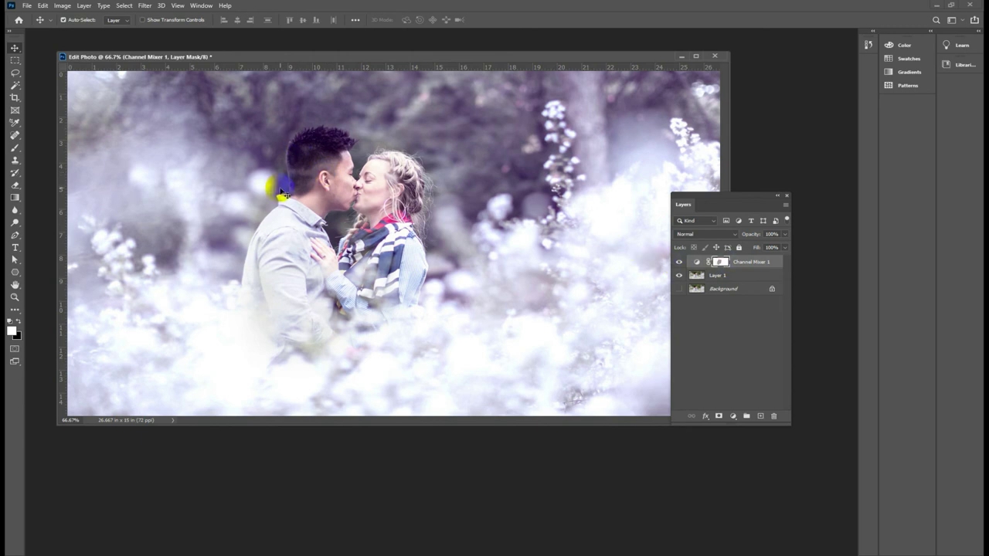